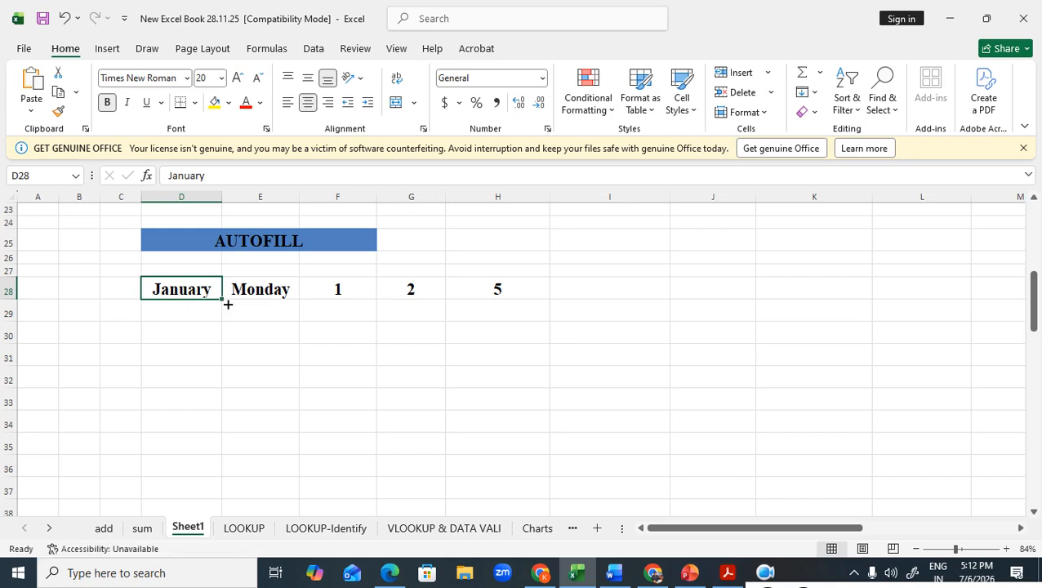
Autofill the months from January in D28 down to December in D39
left_click(226, 318)
left_click(220, 296)
left_click_drag(226, 301, 212, 491)
left_click(212, 491)
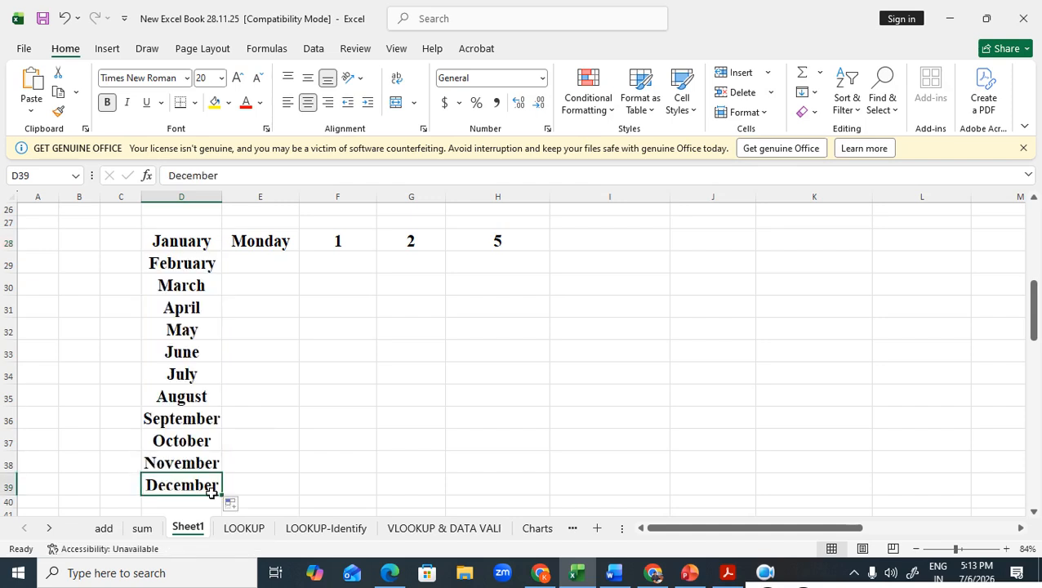
Autofill the weekdays from Monday in E28 down to Sunday in E34
left_click(272, 247)
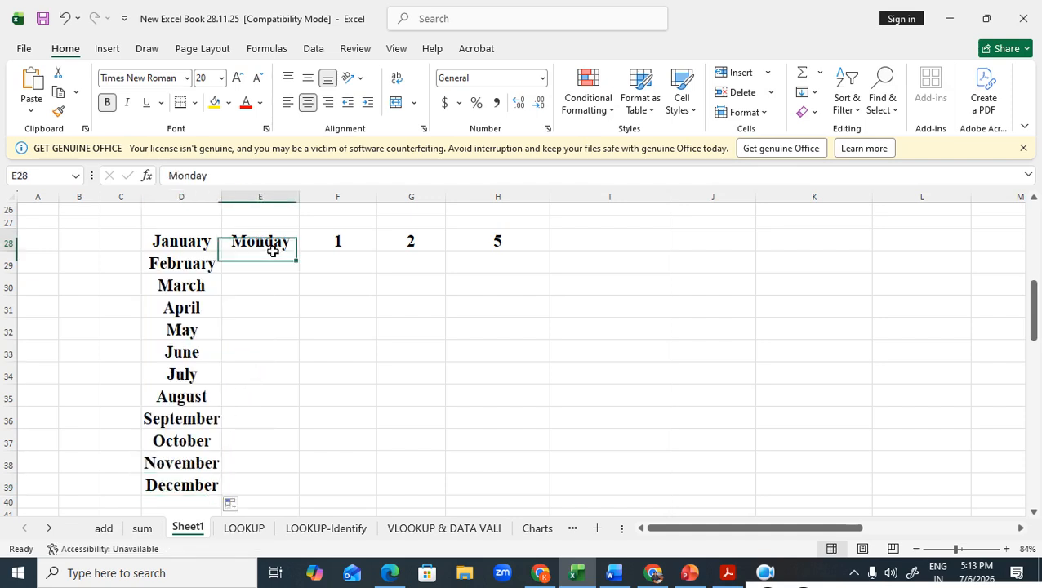
left_click_drag(305, 257, 303, 372)
left_click(299, 372)
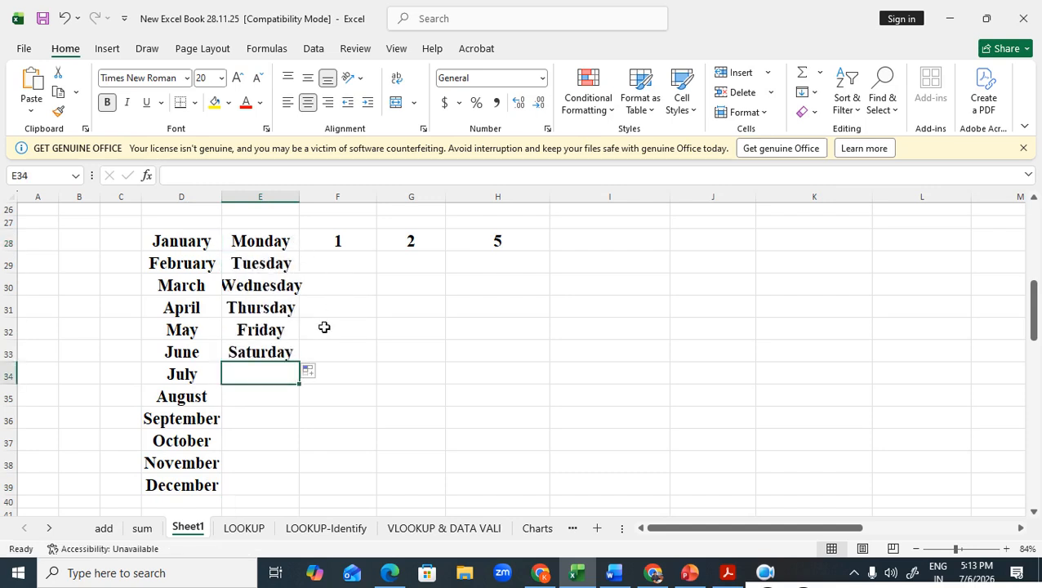
left_click(312, 372)
left_click(356, 330)
left_click(284, 243)
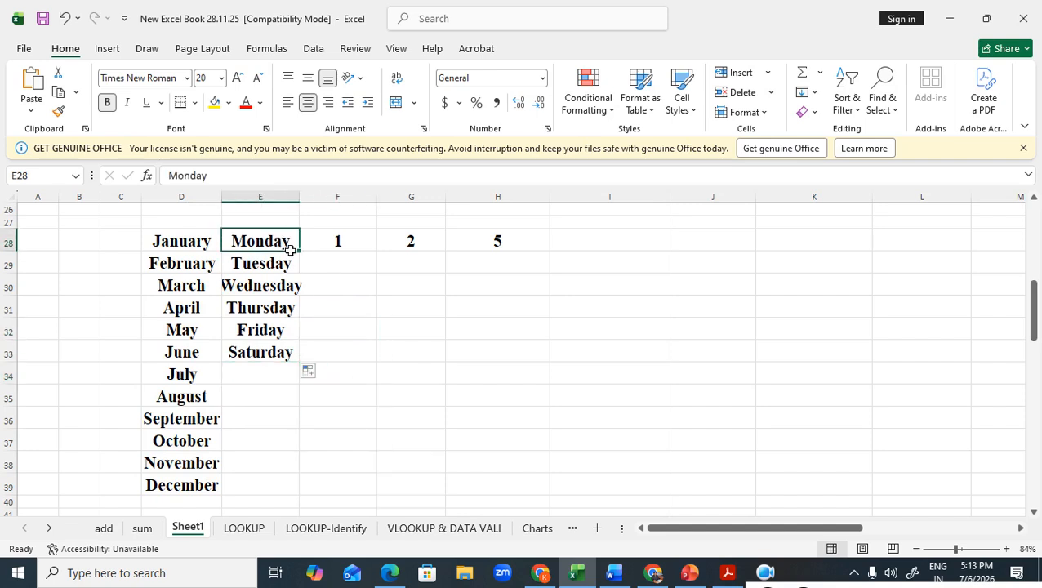
left_click_drag(302, 254, 295, 383)
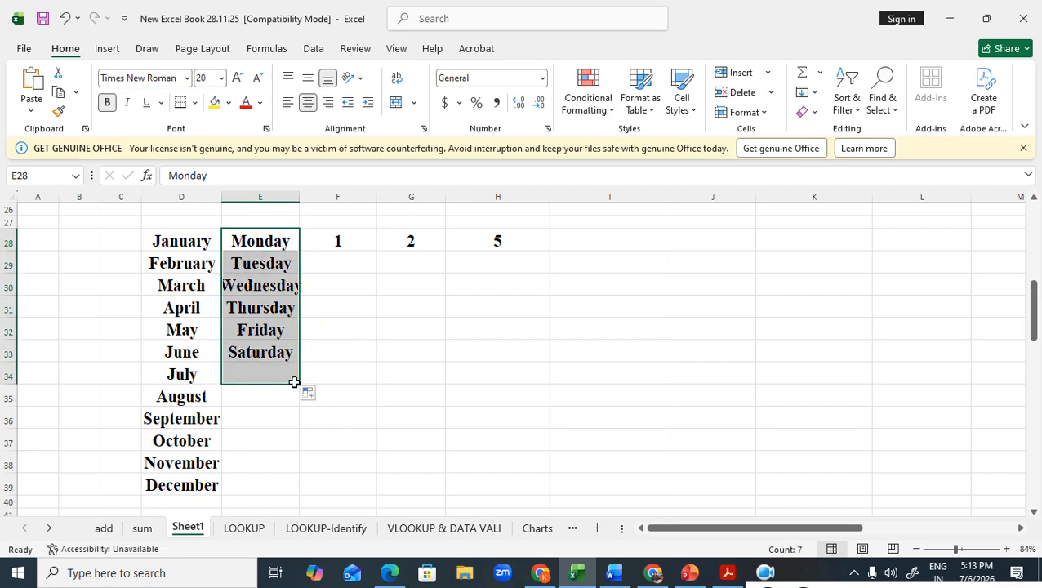
left_click(337, 333)
Autofill the 1 in F28 down to F39 with the Fill Series option, giving 1 to 12
left_click(341, 242)
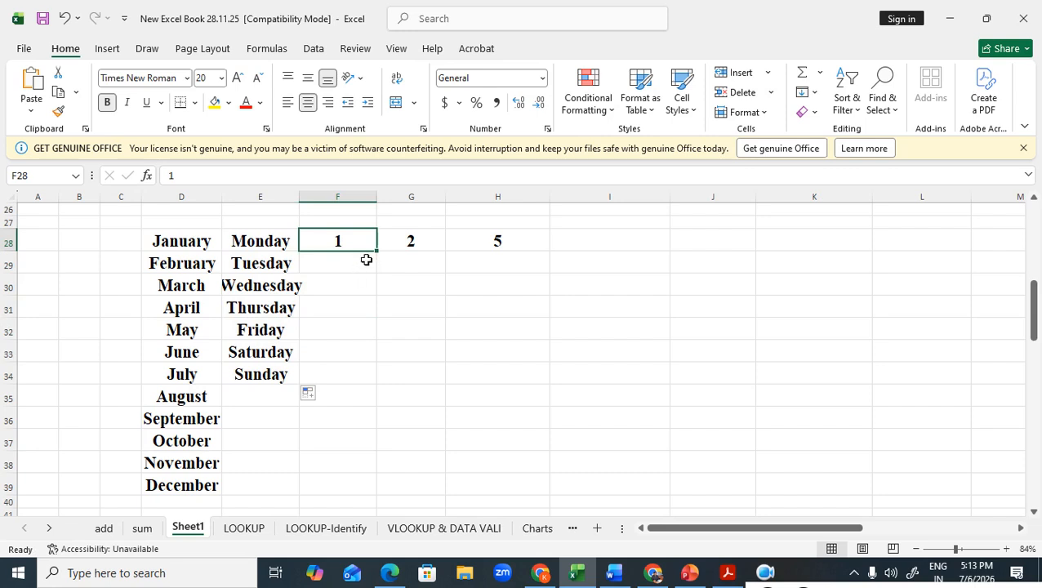
left_click_drag(380, 257, 373, 492)
left_click(373, 493)
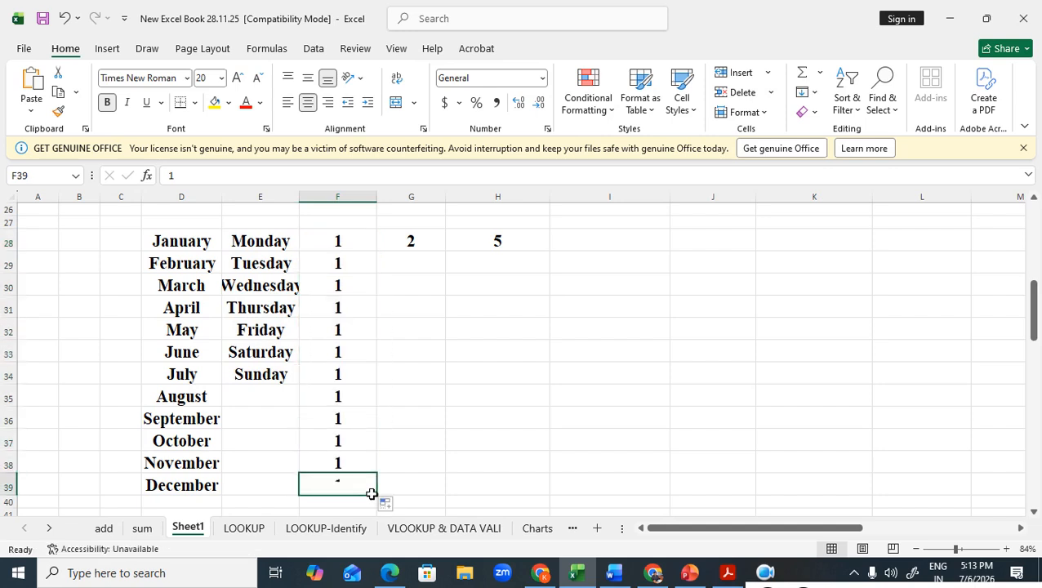
left_click(356, 241)
left_click_drag(377, 253, 369, 496)
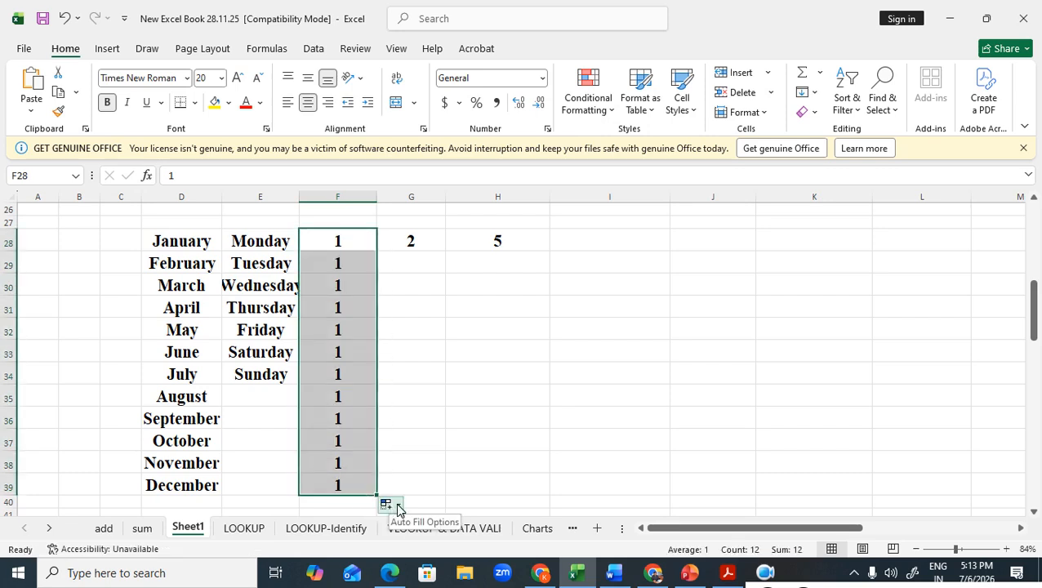
left_click(399, 508)
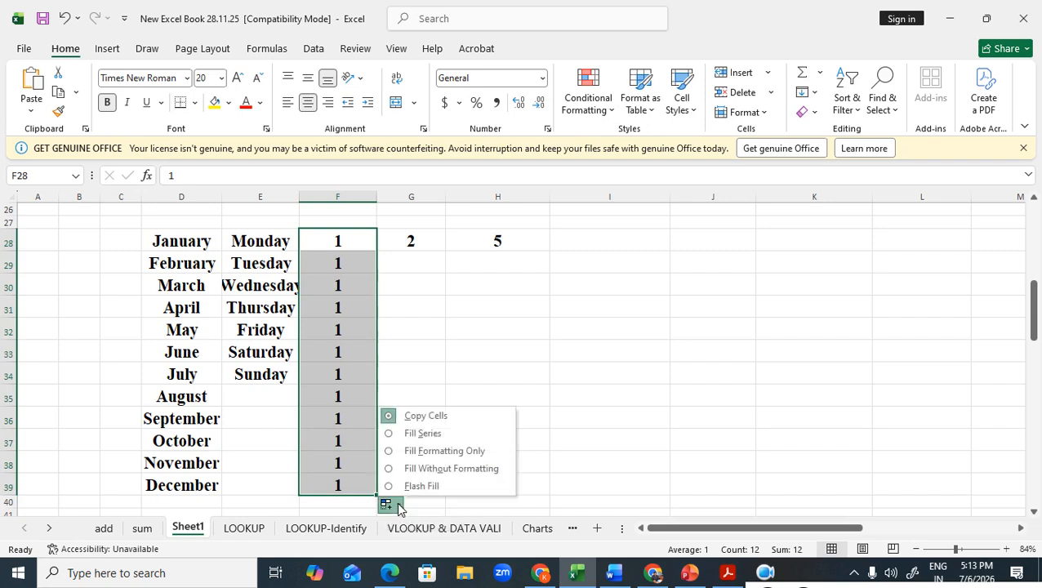
left_click(423, 435)
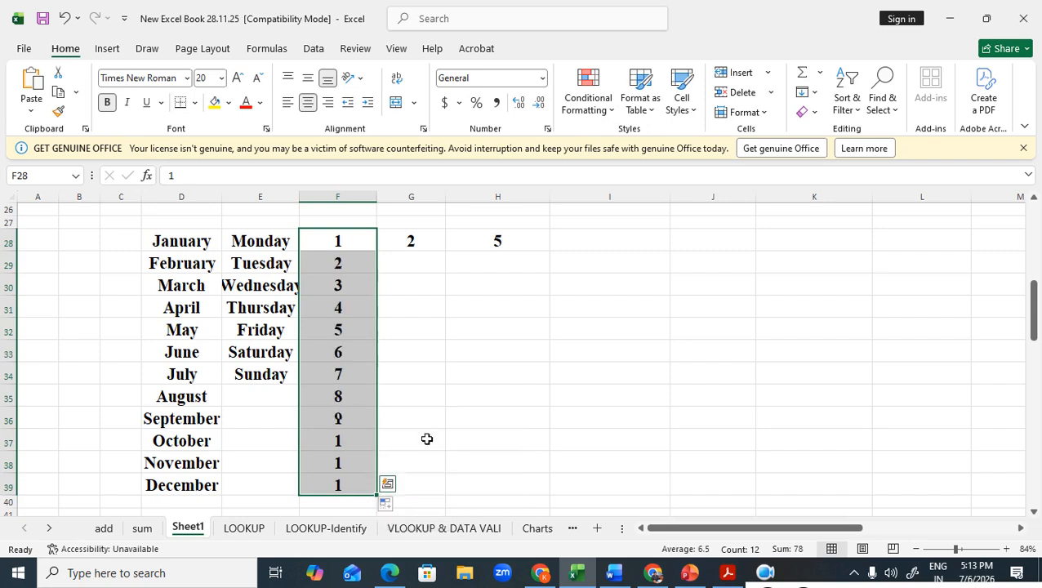
left_click(481, 448)
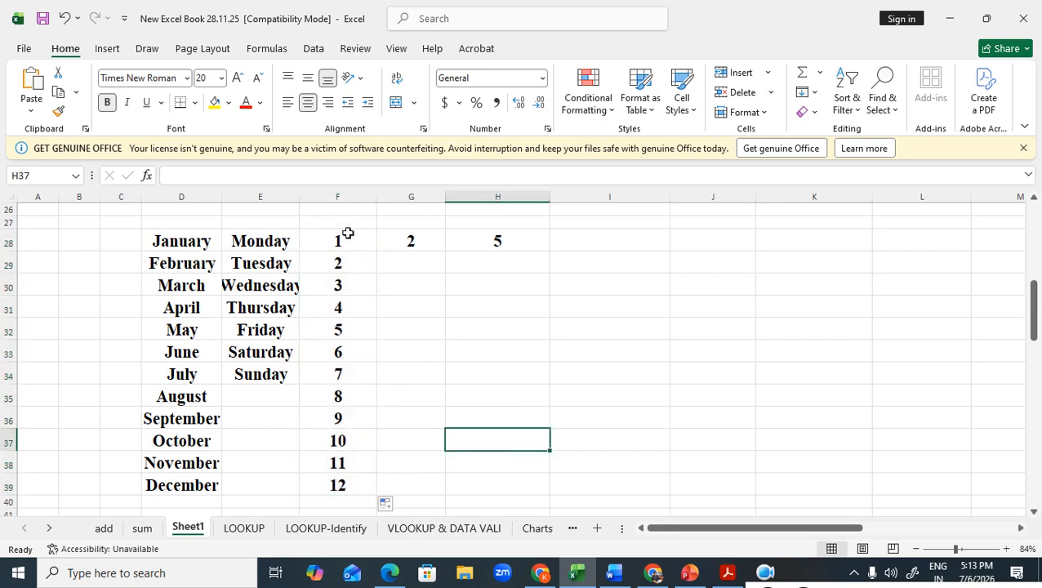
Autofill the 2 in G28 down to G38 with the Fill Series option
left_click(430, 246)
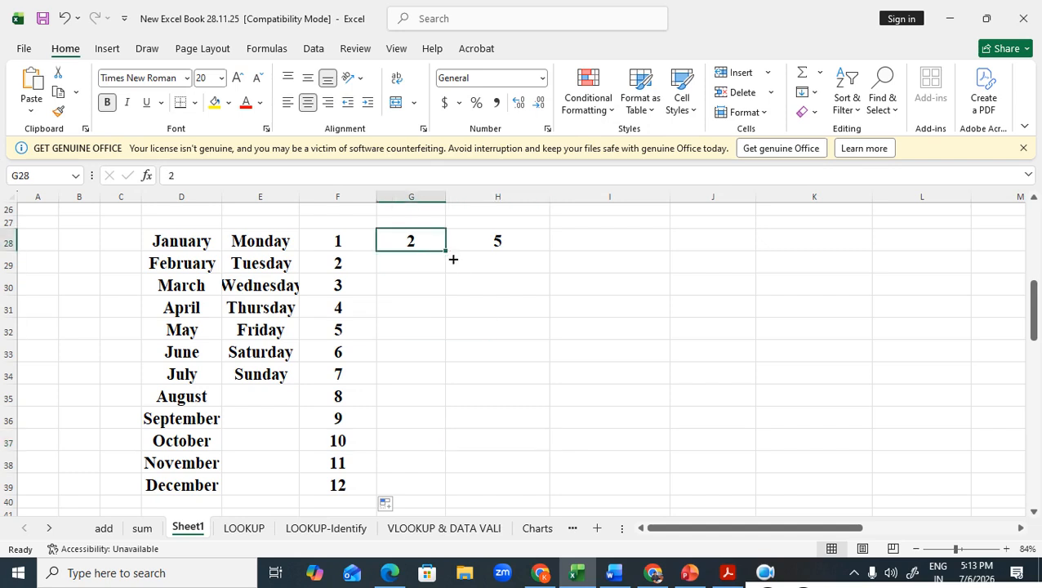
left_click_drag(451, 257, 449, 479)
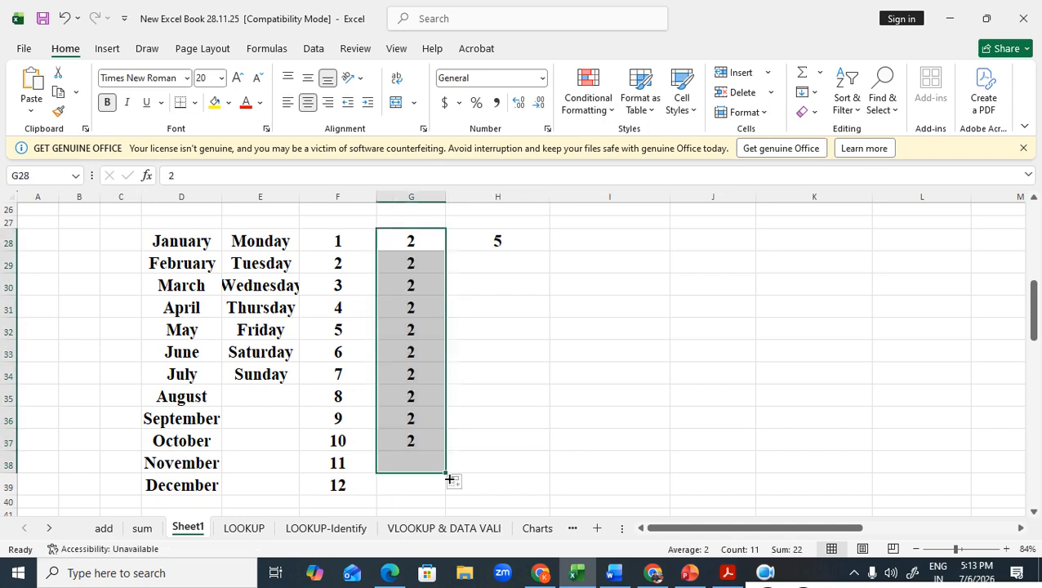
left_click(462, 484)
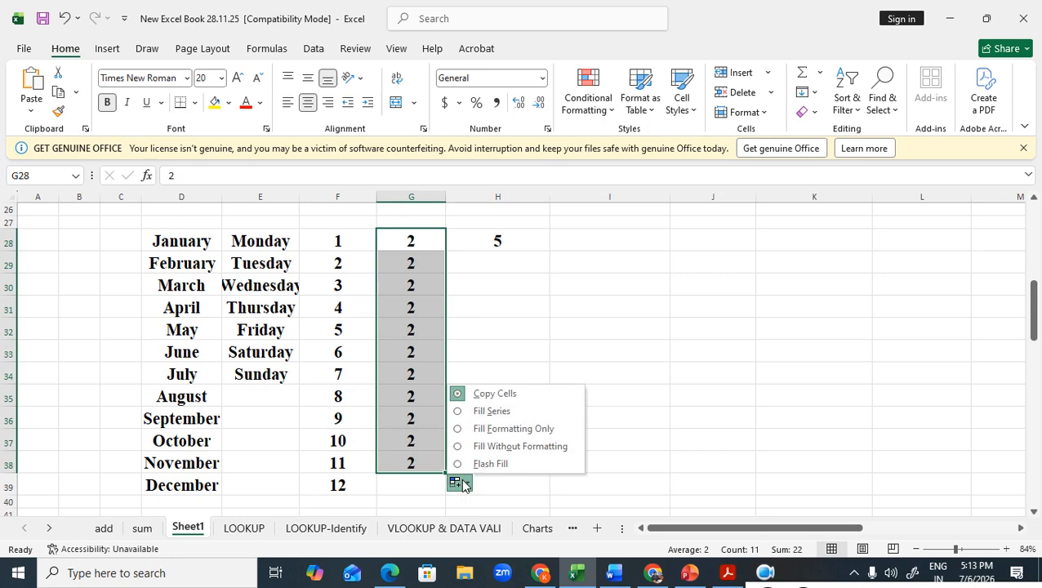
left_click(515, 414)
left_click(539, 369)
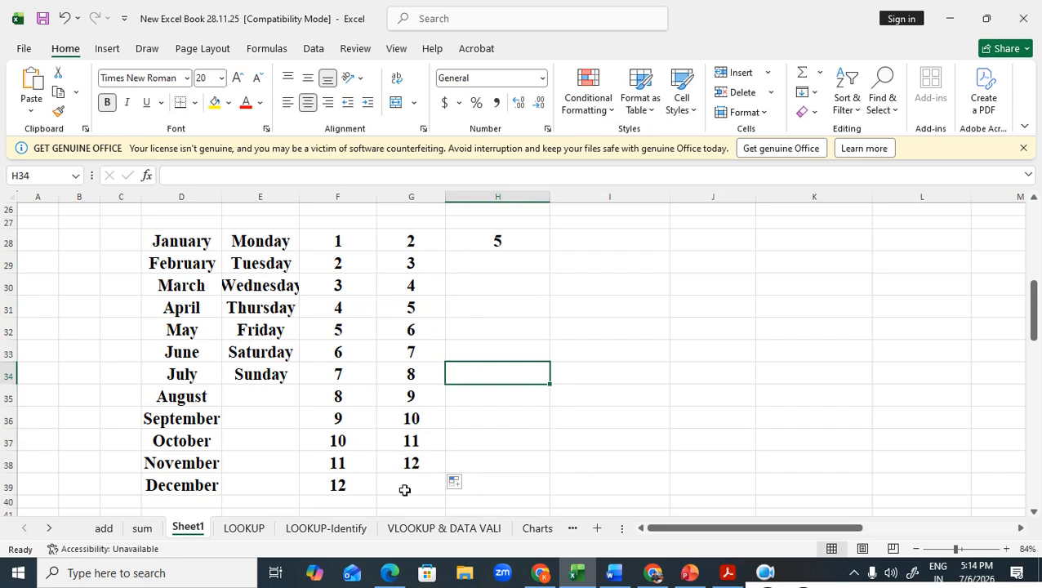
Clear the filled numbers from G29 to G38, keeping only the 2 in G28
left_click(428, 266)
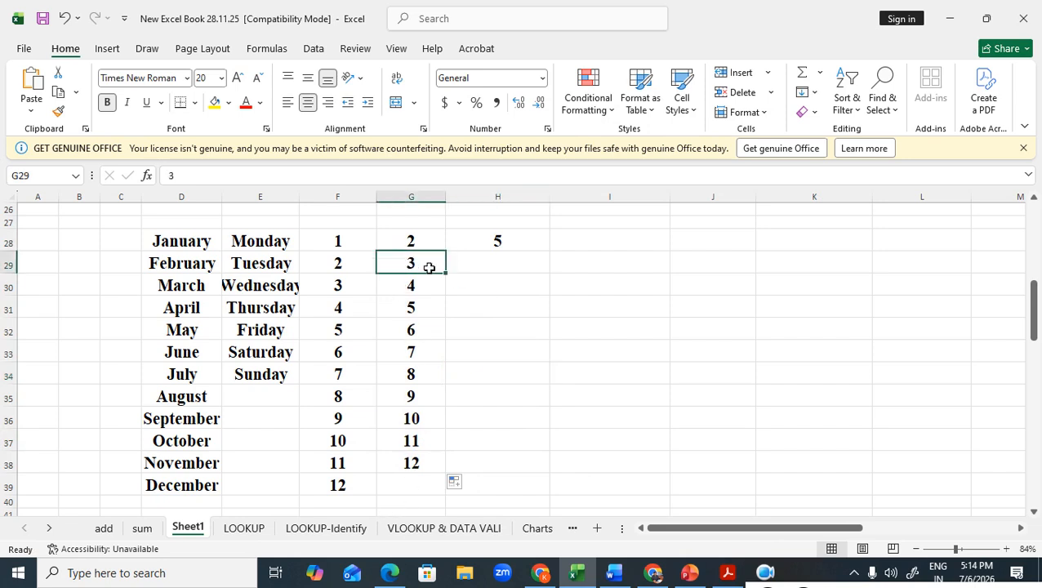
type("2")
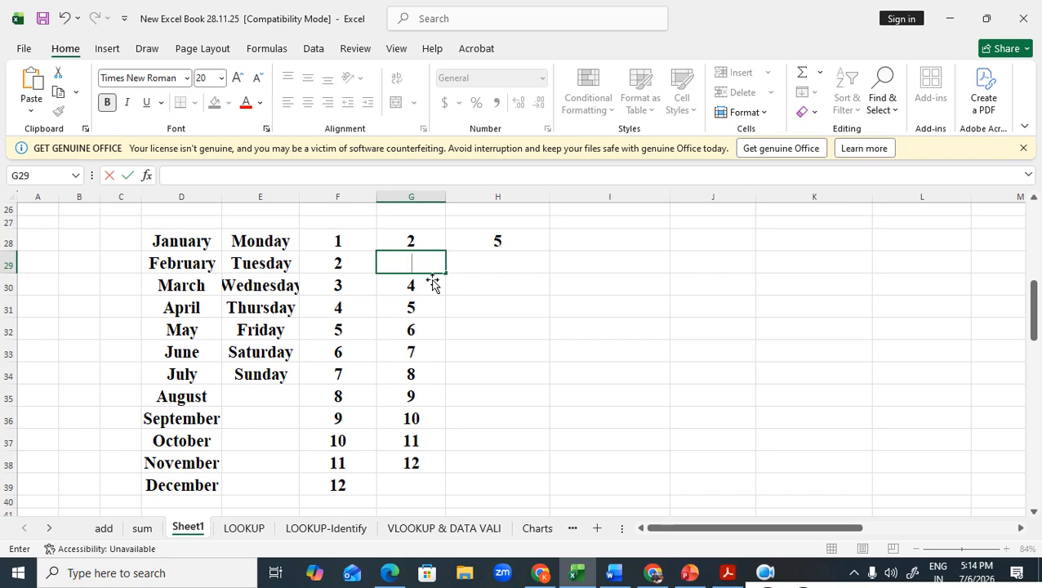
key("Escape")
left_click_drag(428, 266, 412, 463)
left_click(412, 463)
key("Delete")
left_click_drag(428, 272, 434, 460)
key("Delete")
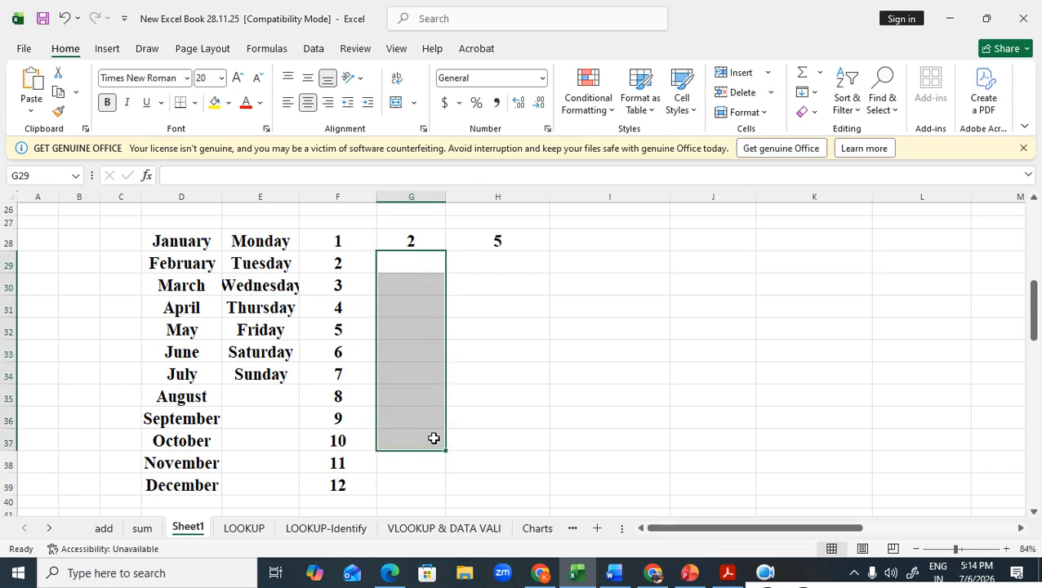
Enter 4 in G29 and autofill the pattern from G28:G29 down to G39, counting in twos to 24
left_click(427, 268)
type("4")
key("Return")
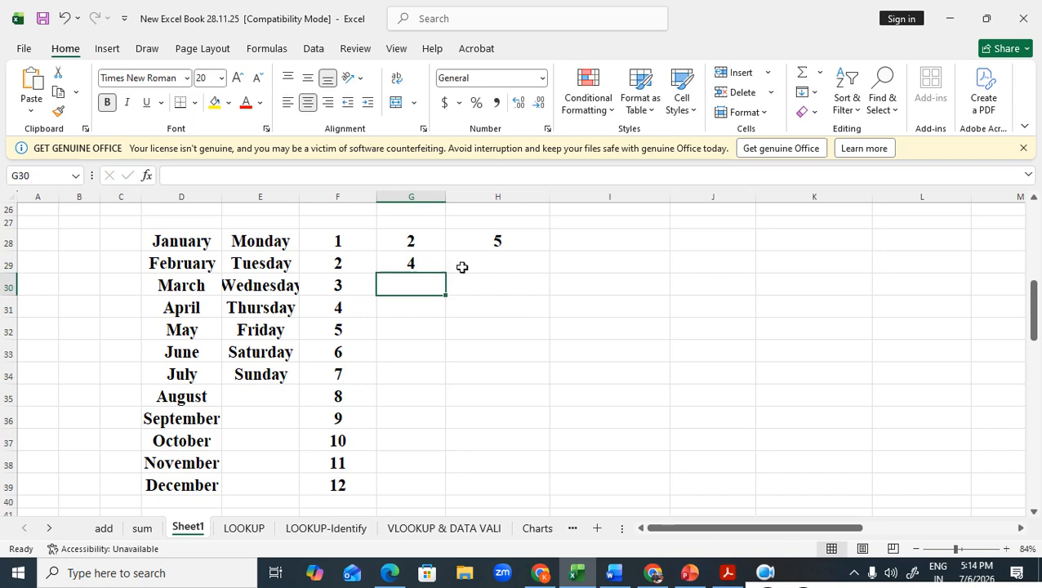
left_click_drag(433, 242, 432, 263)
left_click(432, 329)
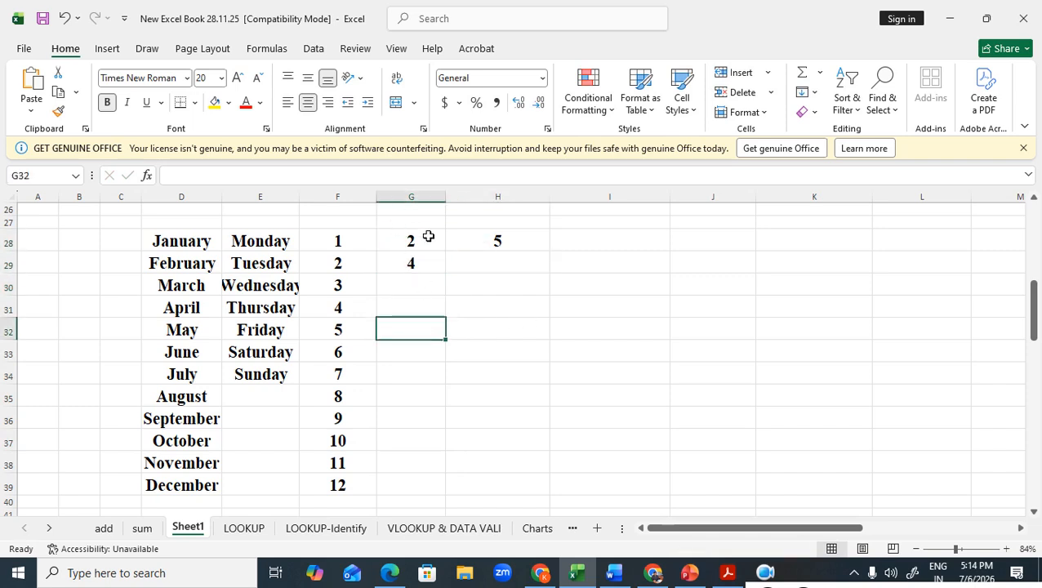
left_click_drag(417, 244, 418, 263)
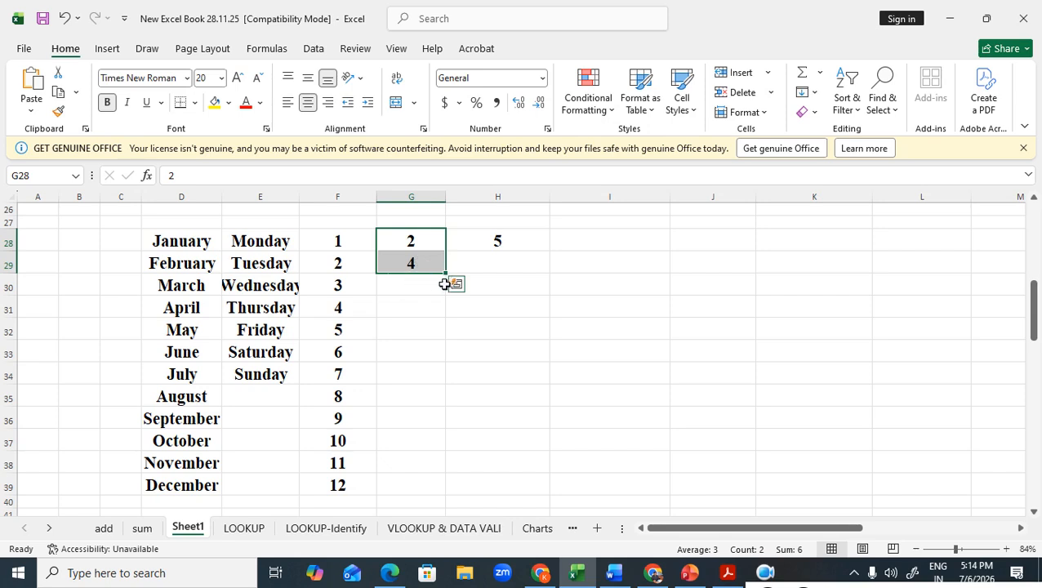
left_click_drag(450, 280, 442, 491)
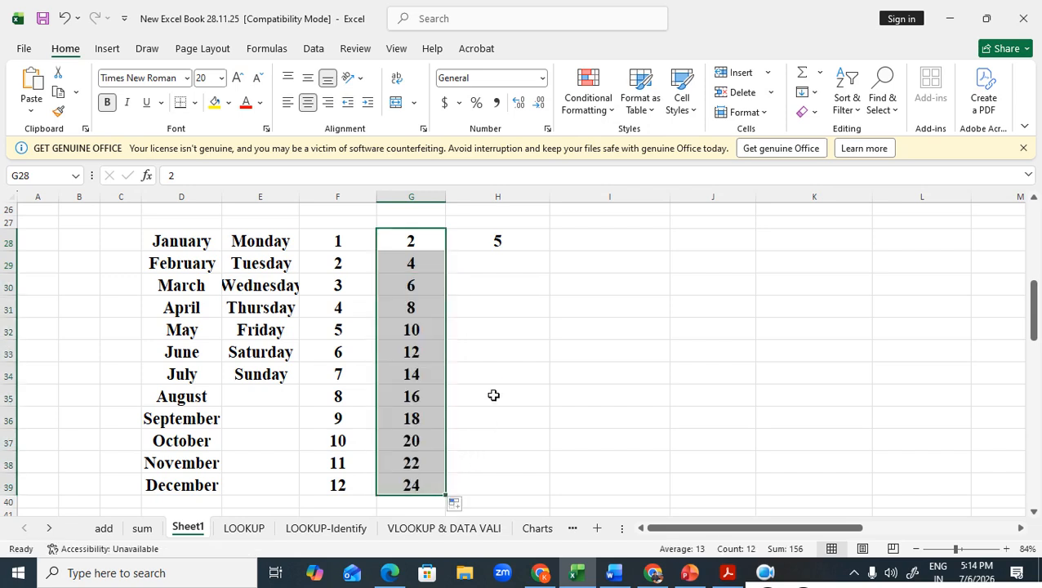
Enter 10 in H29 and autofill the pattern from H28:H29 down to H39, counting in fives to 60
left_click(494, 240)
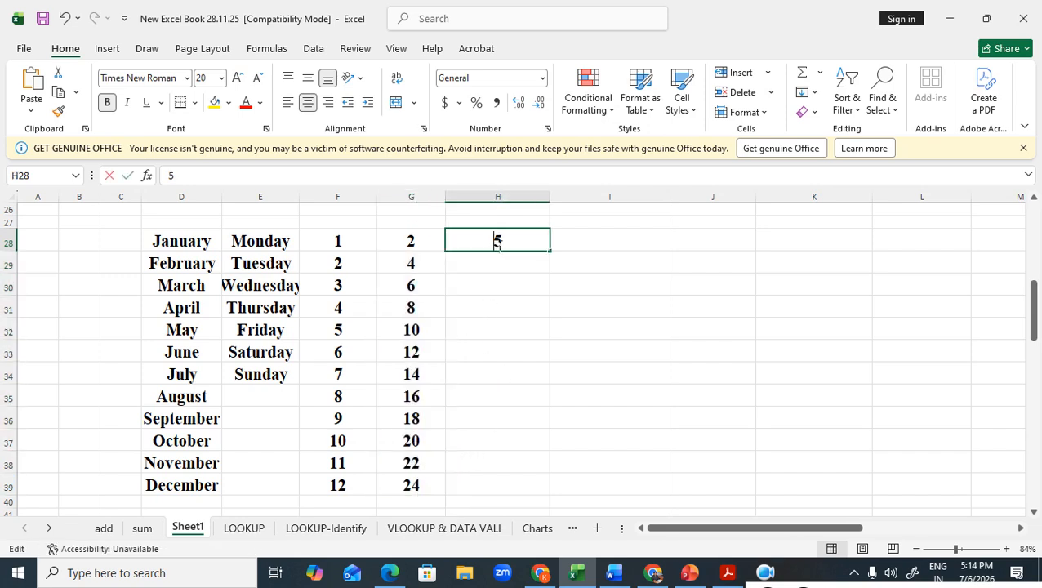
left_click(503, 265)
type("1")
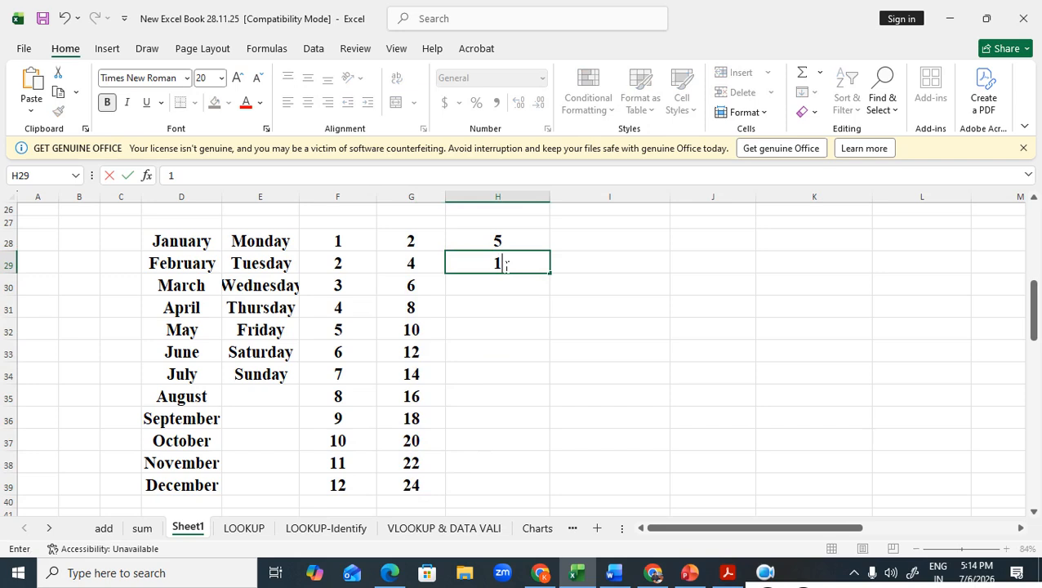
type("0")
left_click(588, 311)
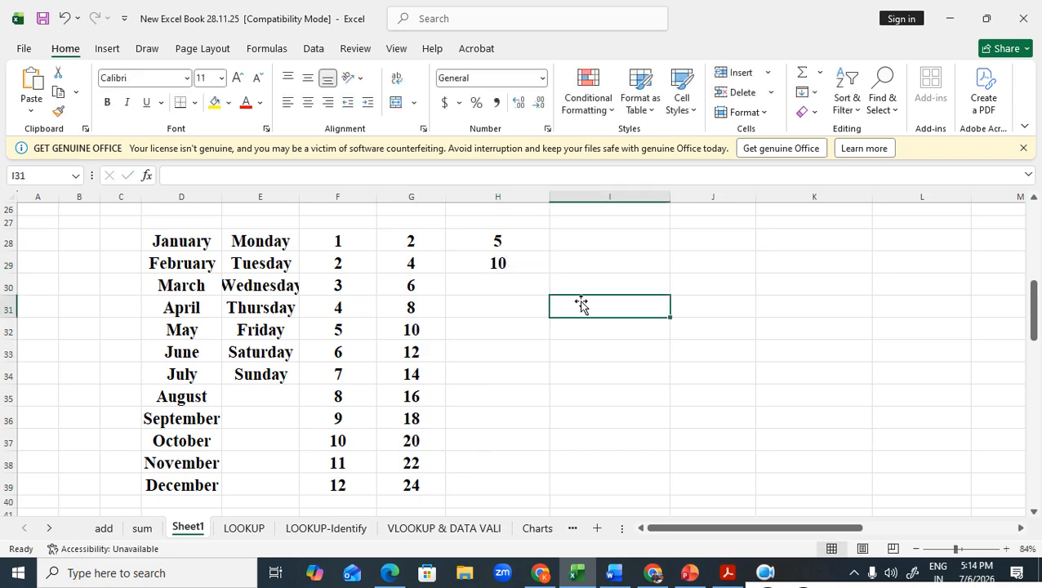
left_click(533, 246)
mouse_move(532, 254)
left_mouse_down()
mouse_move(551, 328)
mouse_move(532, 495)
left_mouse_up()
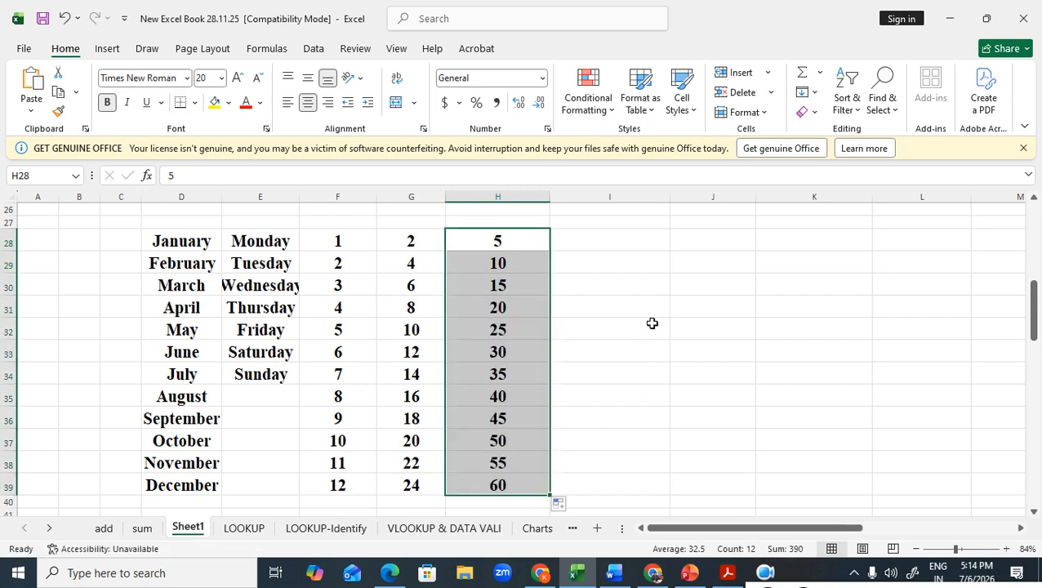
left_click(596, 331)
Autofill the months across row 31 from January in O31 to March in Q31
scroll(597, 331, "up", 1)
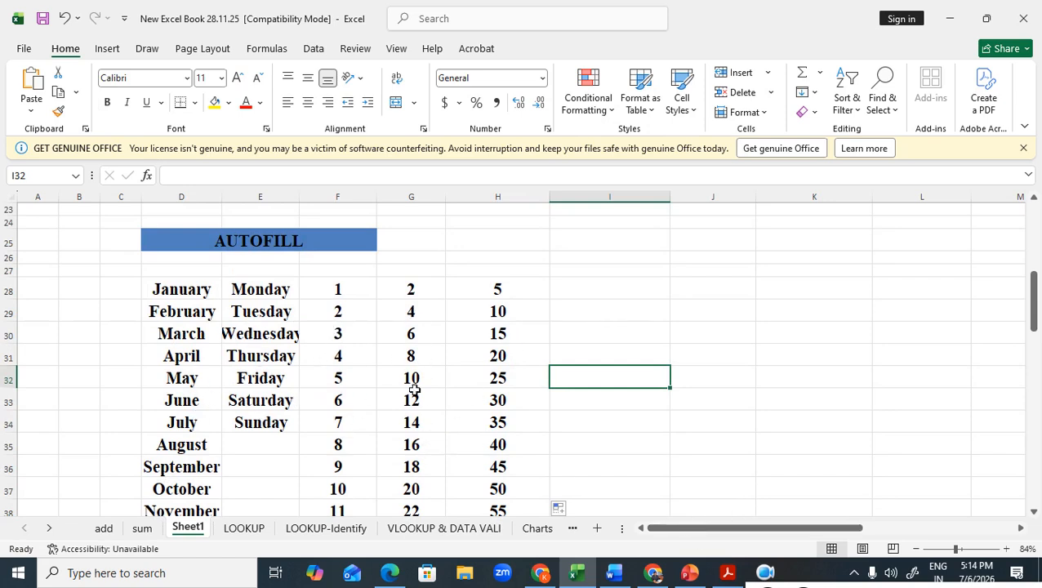
scroll(414, 389, "down", 1)
scroll(414, 388, "down", 1)
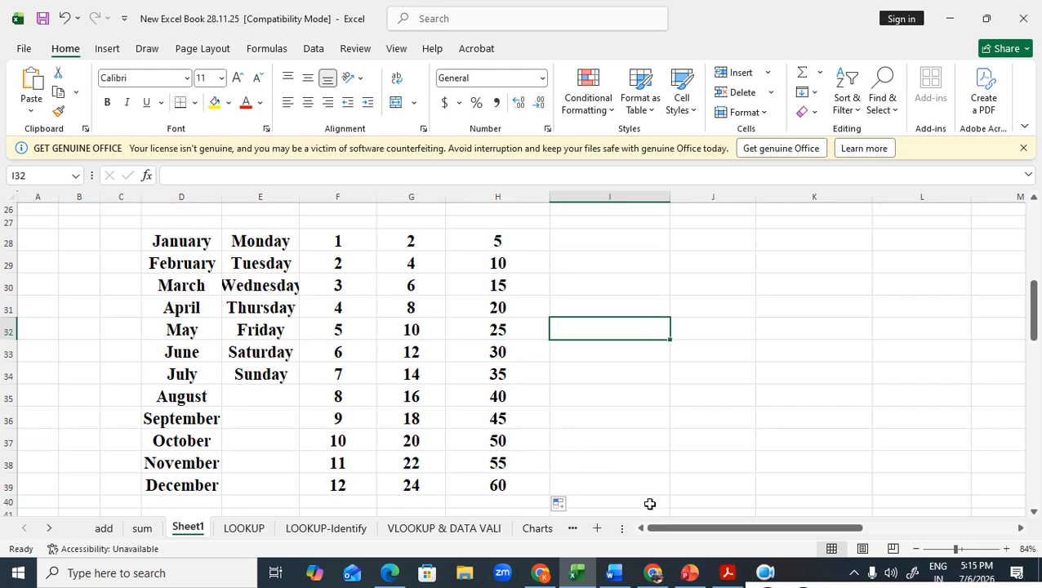
left_click_drag(696, 532, 871, 516)
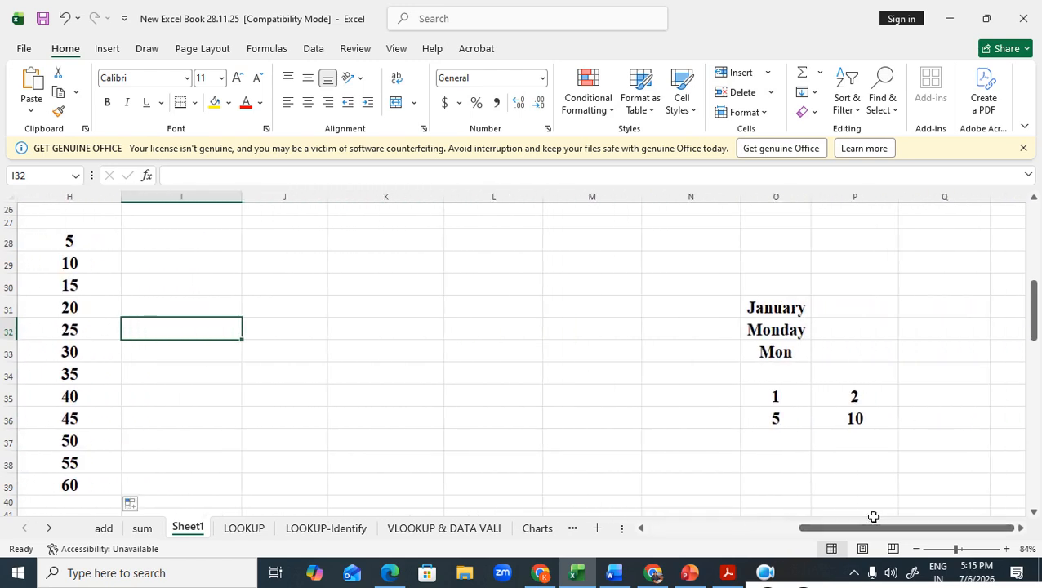
left_click(782, 311)
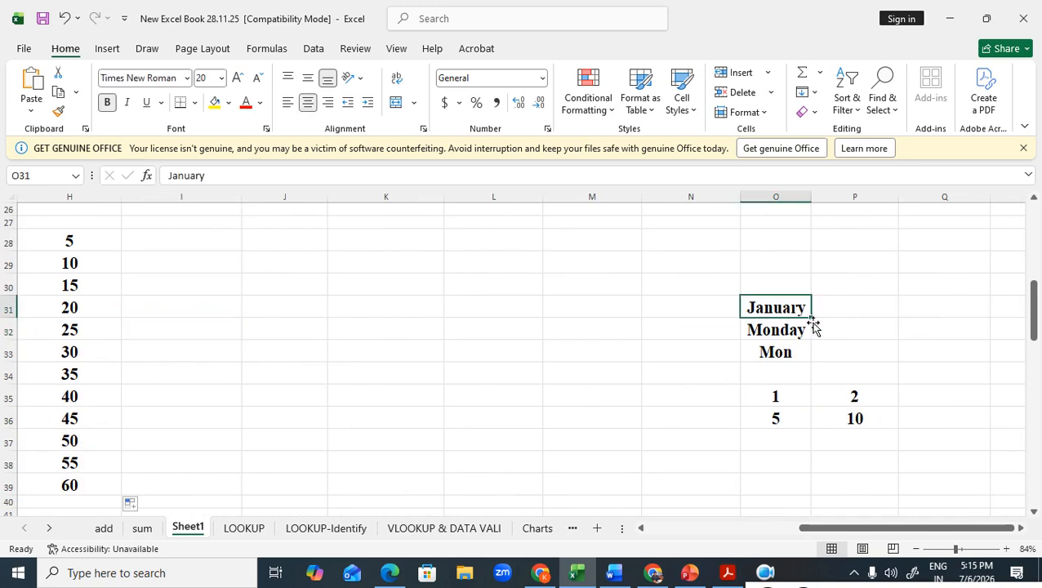
left_click_drag(815, 323, 954, 318)
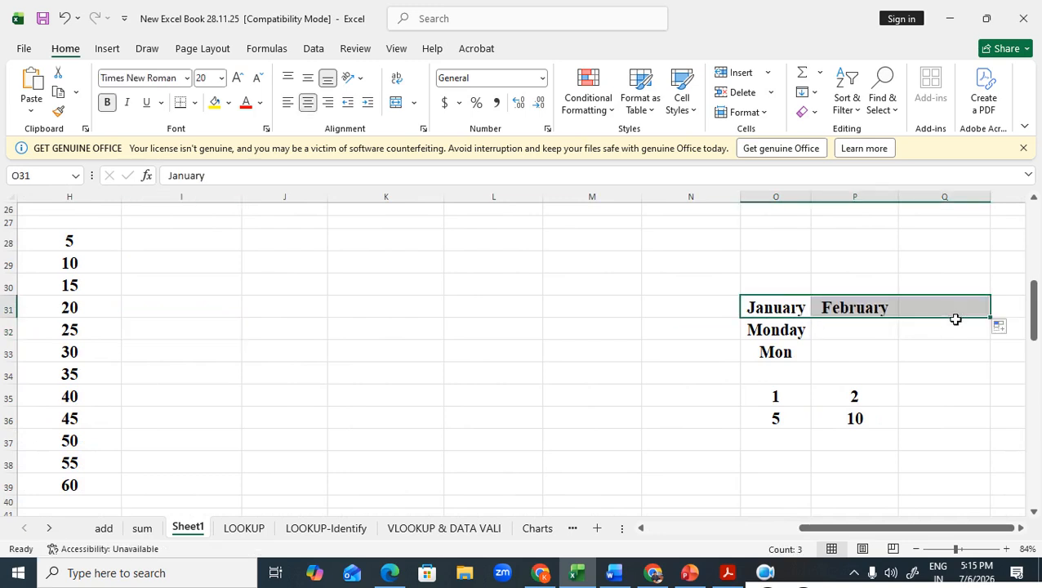
left_click(853, 346)
Autofill the months backward from January in O31 to November in M31
left_click(790, 312)
left_click_drag(812, 318, 548, 321)
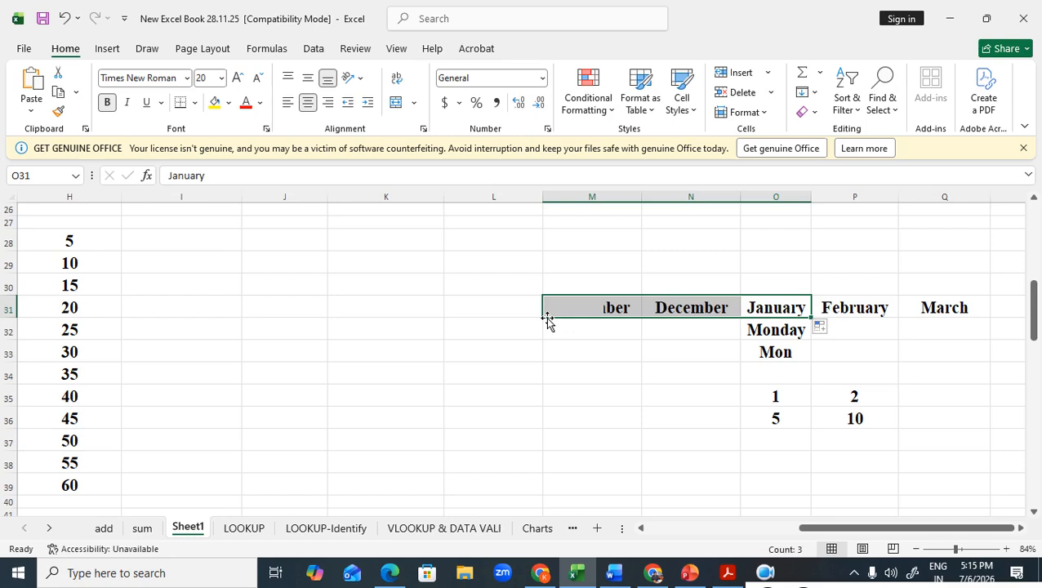
left_click(651, 339)
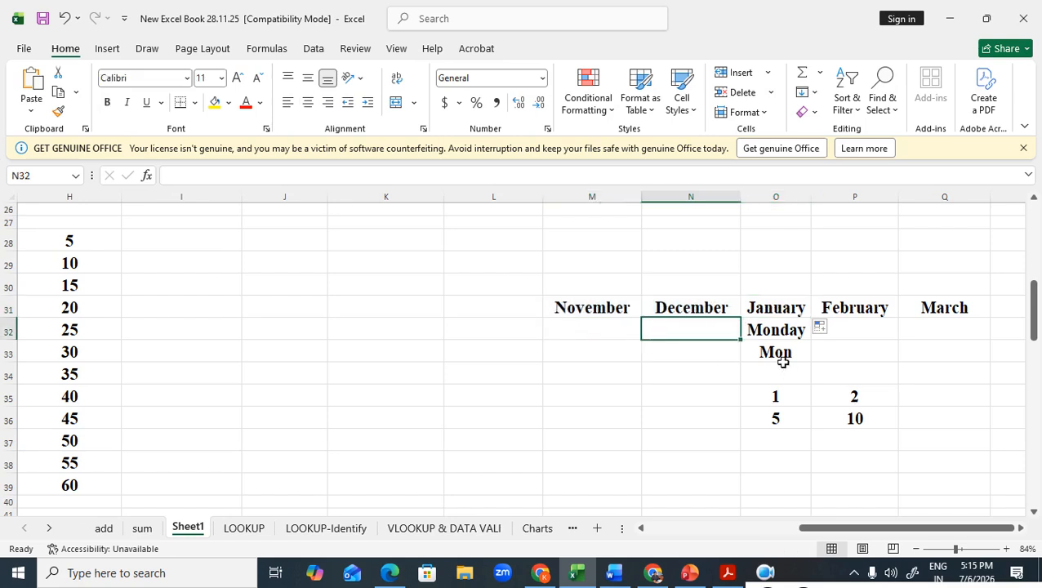
Autofill the weekdays across row 32 from Monday in O32 to Wednesday in Q32
left_click(780, 330)
left_click_drag(819, 349, 890, 335)
left_click(783, 330)
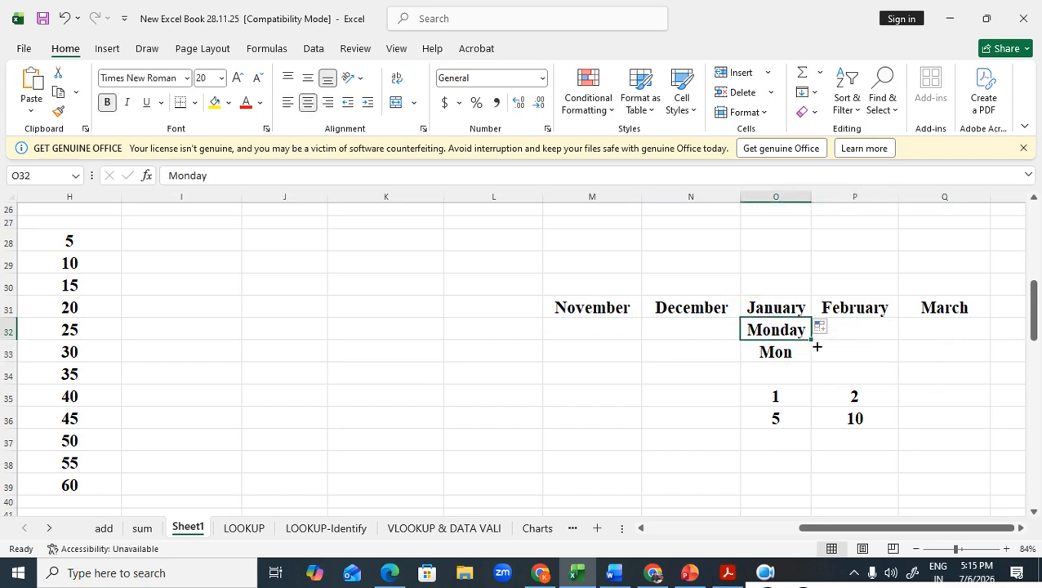
left_click(947, 335)
left_click(793, 333)
left_click_drag(816, 349, 951, 341)
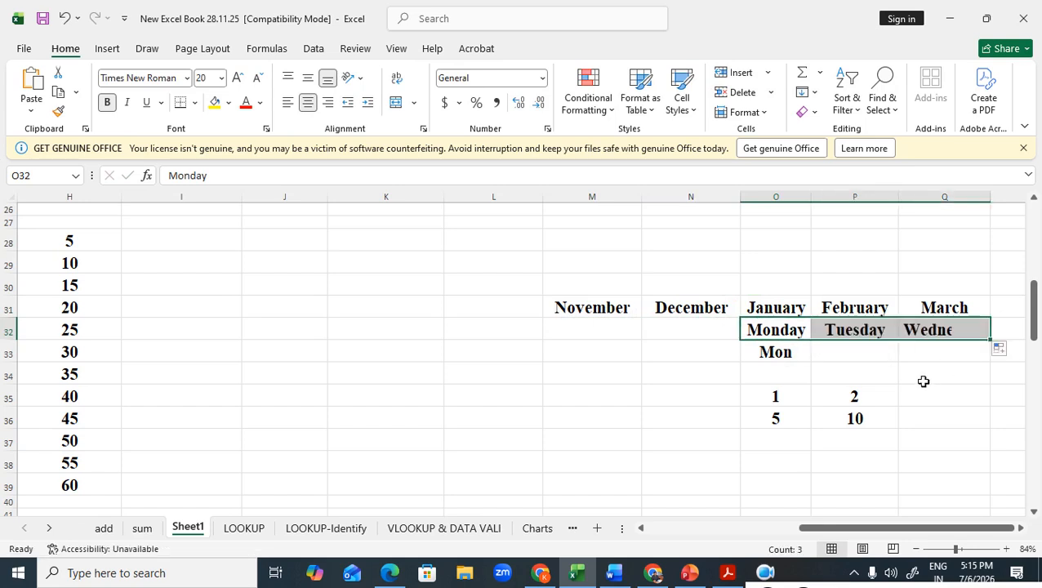
Autofill the weekdays backward across row 32 from Monday in O32 to Saturday in M32
left_click(790, 332)
left_click_drag(815, 347, 559, 341)
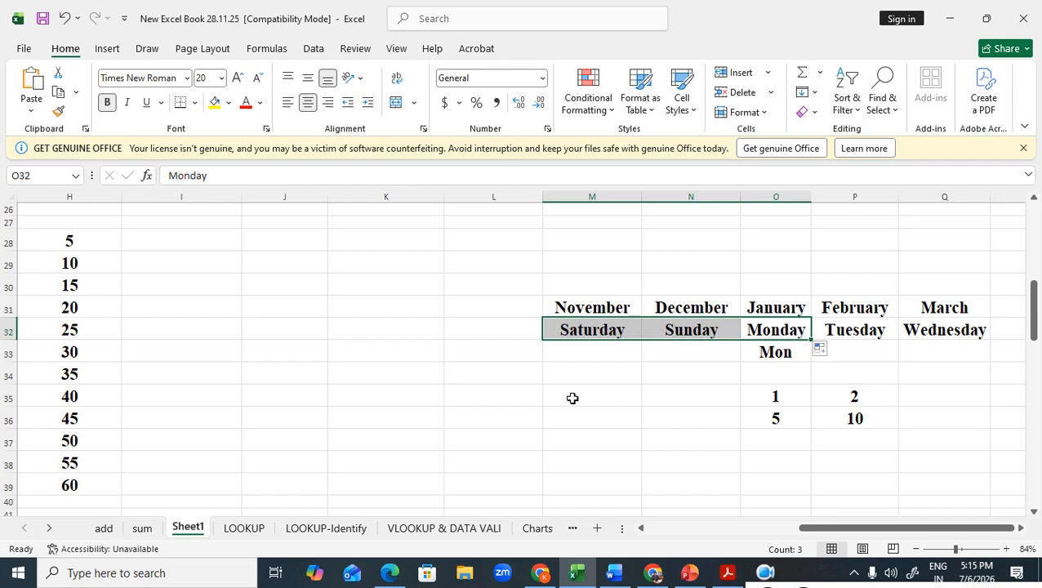
Autofill the short weekdays in row 33 from Mon in O33 forward to Wed in Q33 and backward to Sat in M33
left_click(766, 352)
left_click_drag(818, 370, 984, 360)
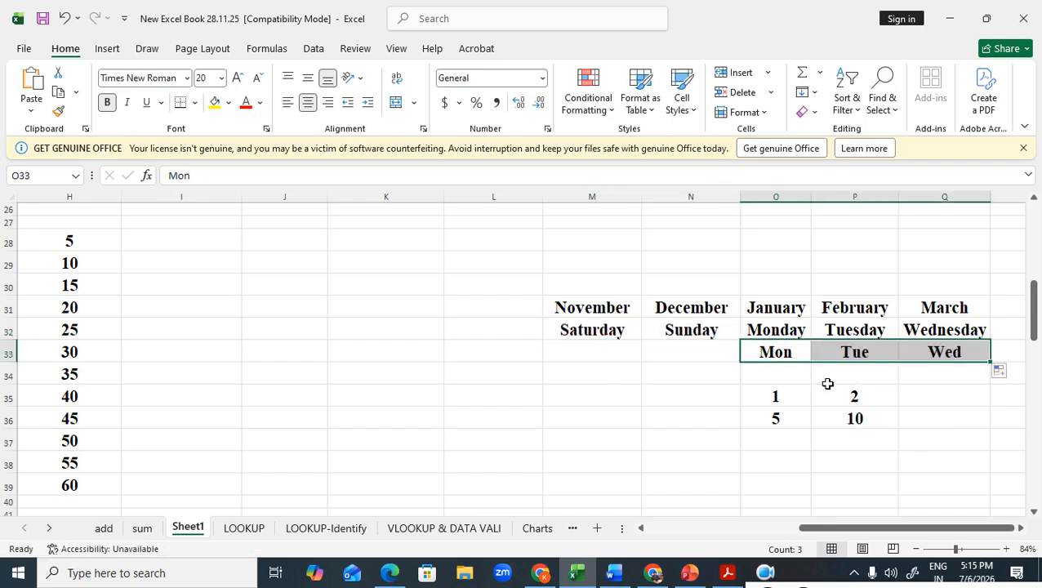
left_click(791, 360)
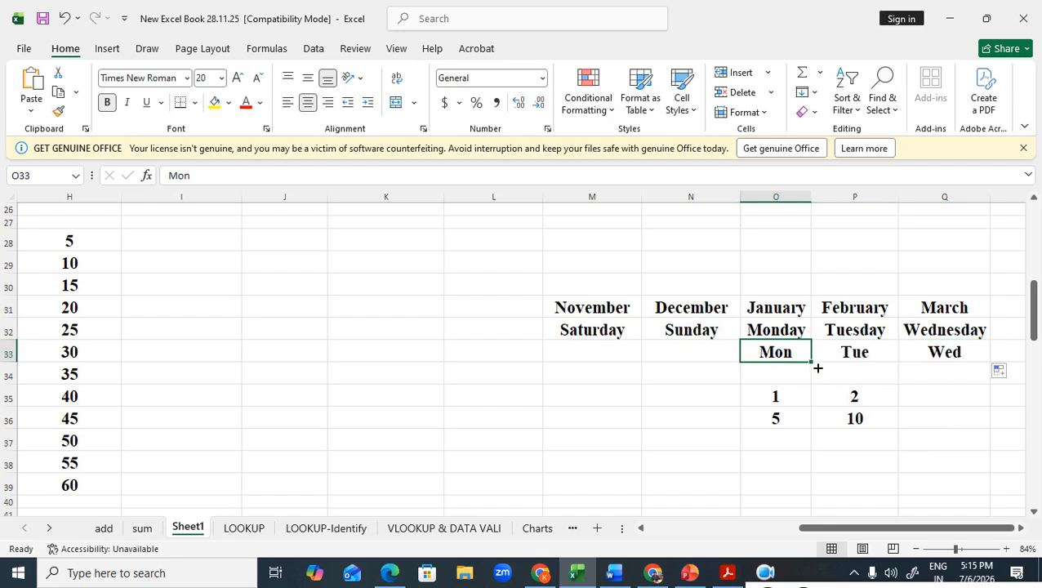
left_click(821, 372)
left_click(775, 358)
left_click_drag(816, 367, 596, 361)
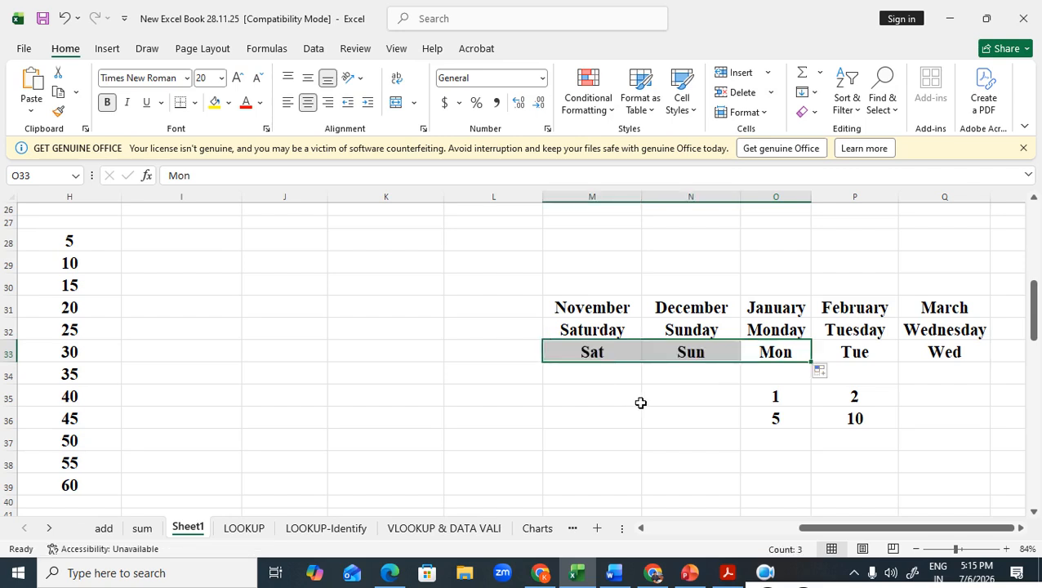
Autofill the number series across row 35 from 1 and 2 in O35:P35 to 4 in R35
left_click(788, 400)
left_click(844, 401)
double_click(784, 404)
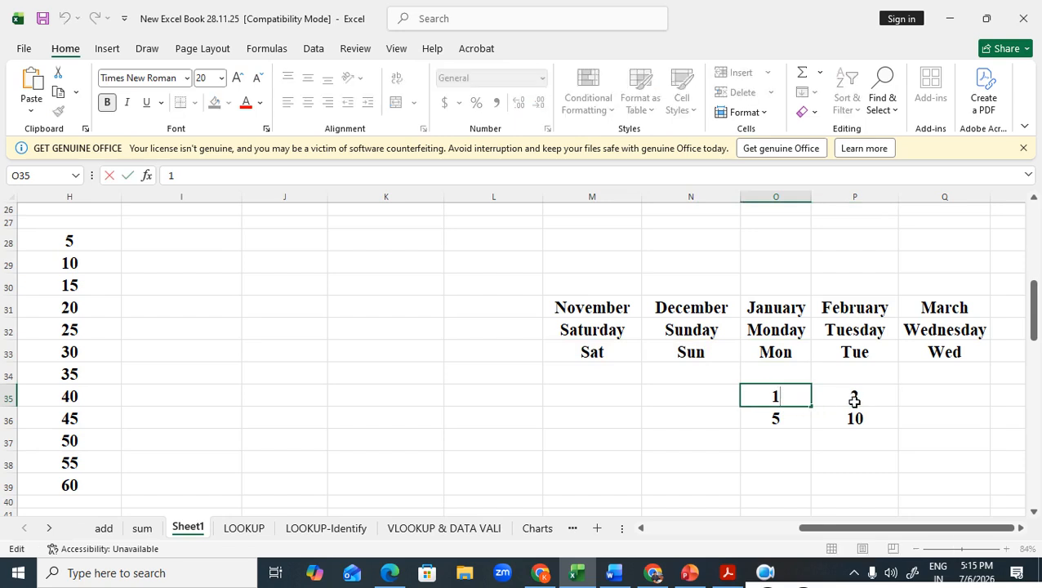
left_click(836, 438)
left_click_drag(796, 404, 842, 408)
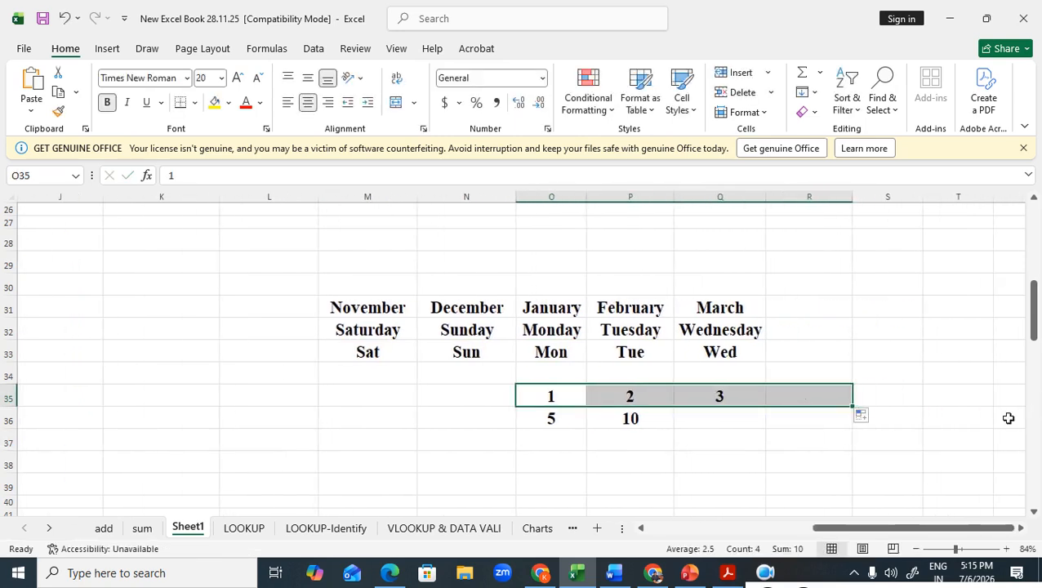
left_click(712, 460)
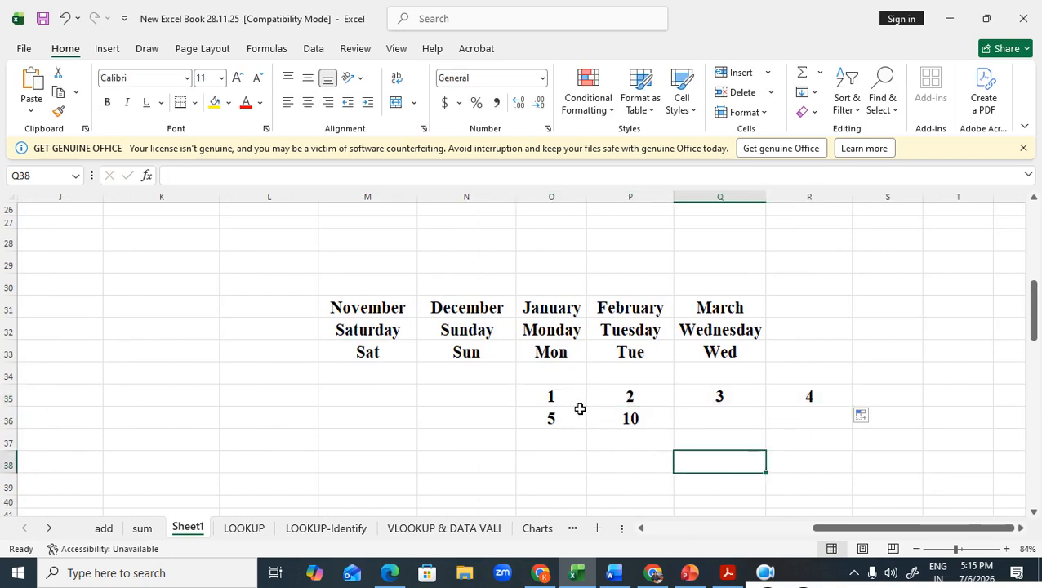
left_click(549, 404)
left_click_drag(549, 405, 682, 416)
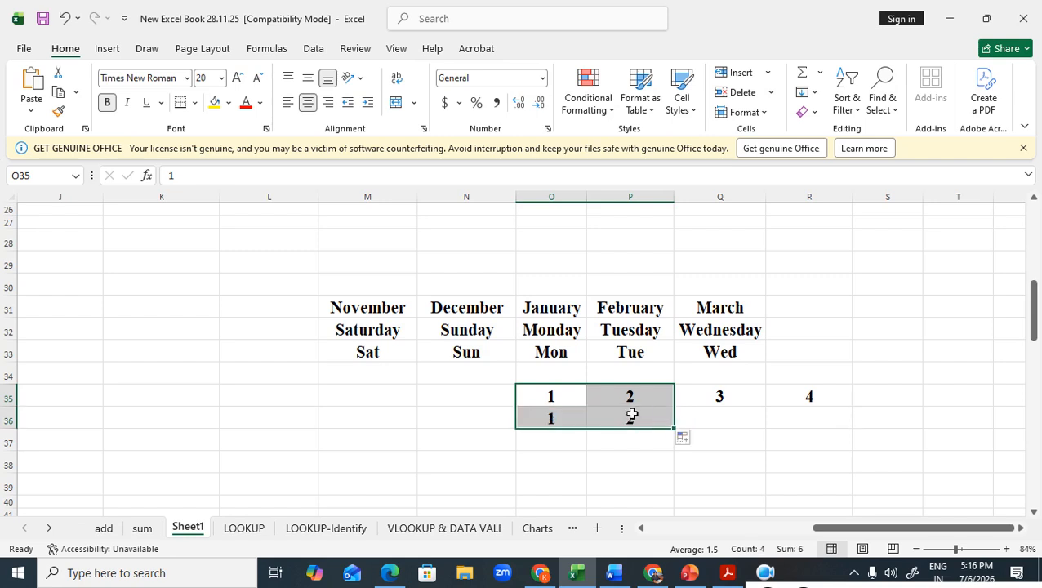
left_click(565, 460)
key("ctrl+z")
left_click(565, 445)
left_click_drag(554, 405, 649, 404)
left_click(658, 406)
left_click(573, 472)
key("ctrl+z")
left_click(666, 410)
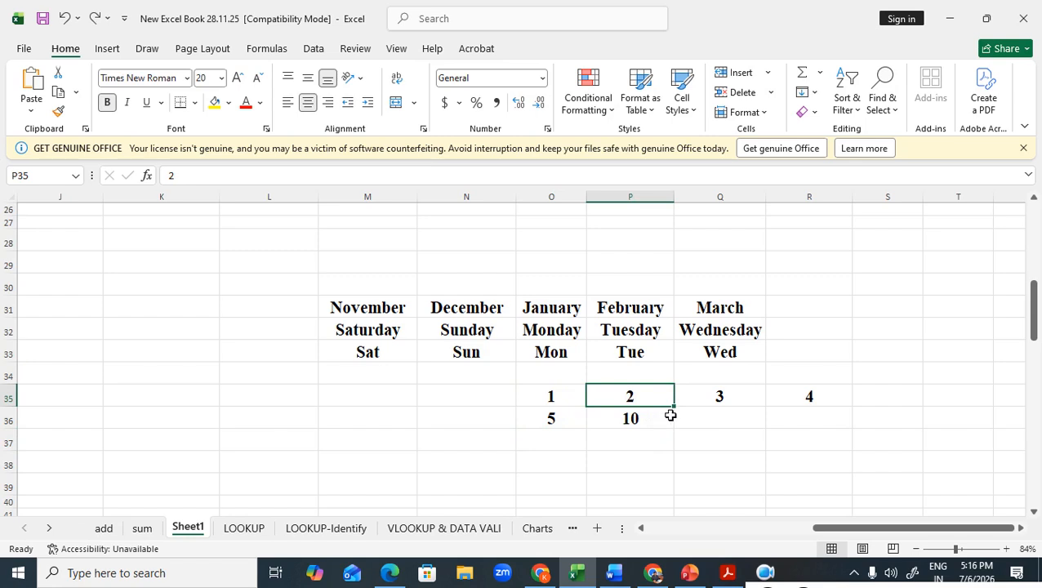
Autofill the number series backward across row 35 from O35:P35 to -1 in M35
left_click_drag(553, 405, 653, 405)
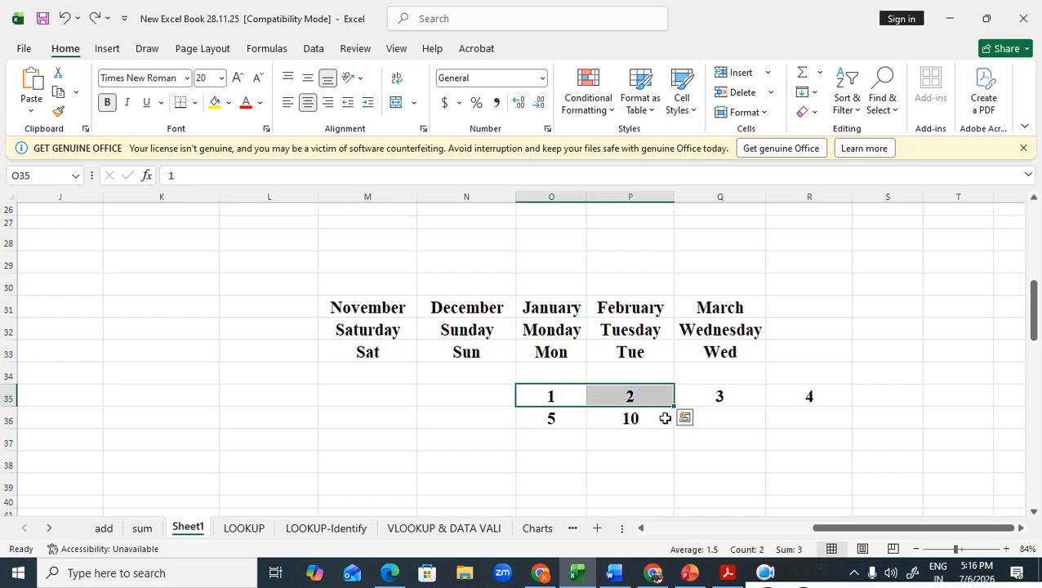
left_click_drag(671, 416, 323, 412)
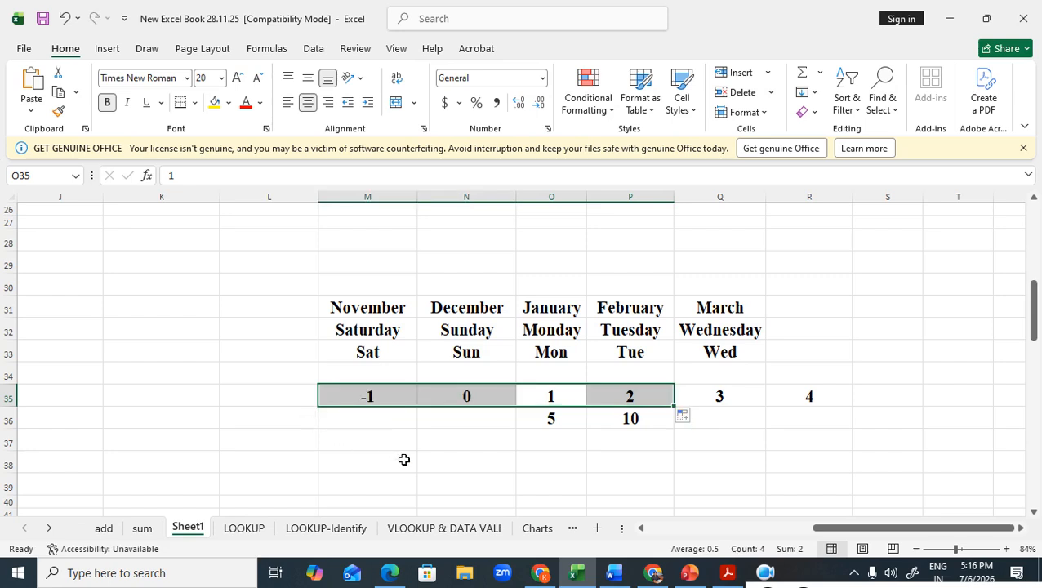
left_click(449, 421)
left_click(463, 395)
left_click(390, 402)
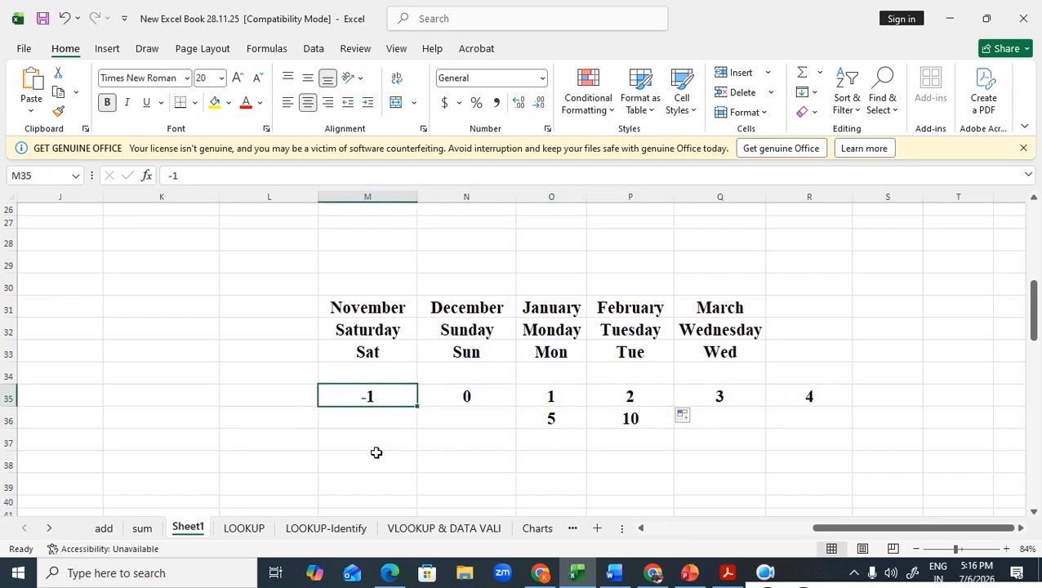
Autofill the series of fives across row 36 from 5 and 10 in O36:P36 to 20 in R36
left_click(552, 424)
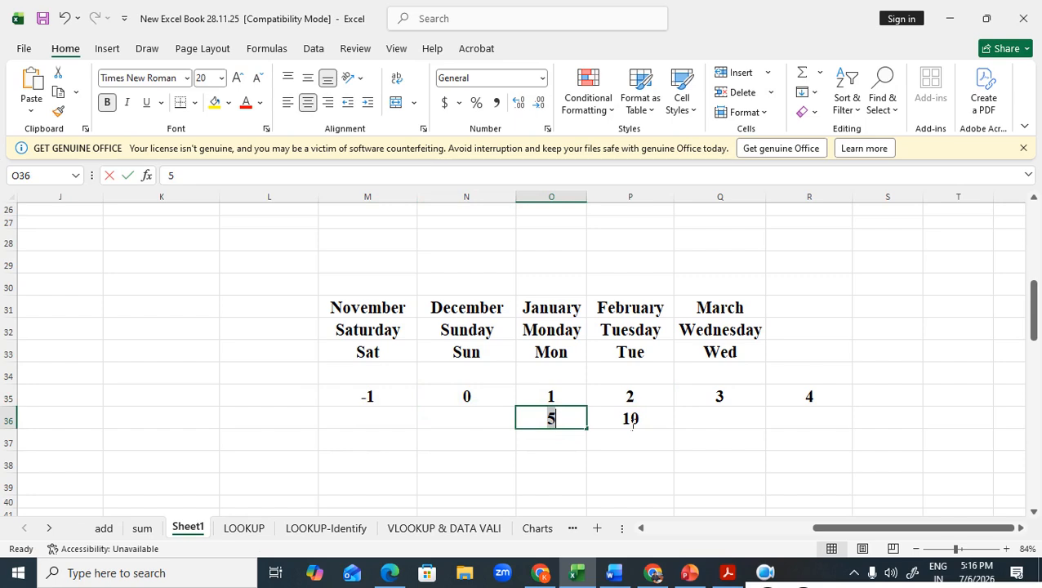
left_click(642, 458)
left_click_drag(568, 425, 647, 424)
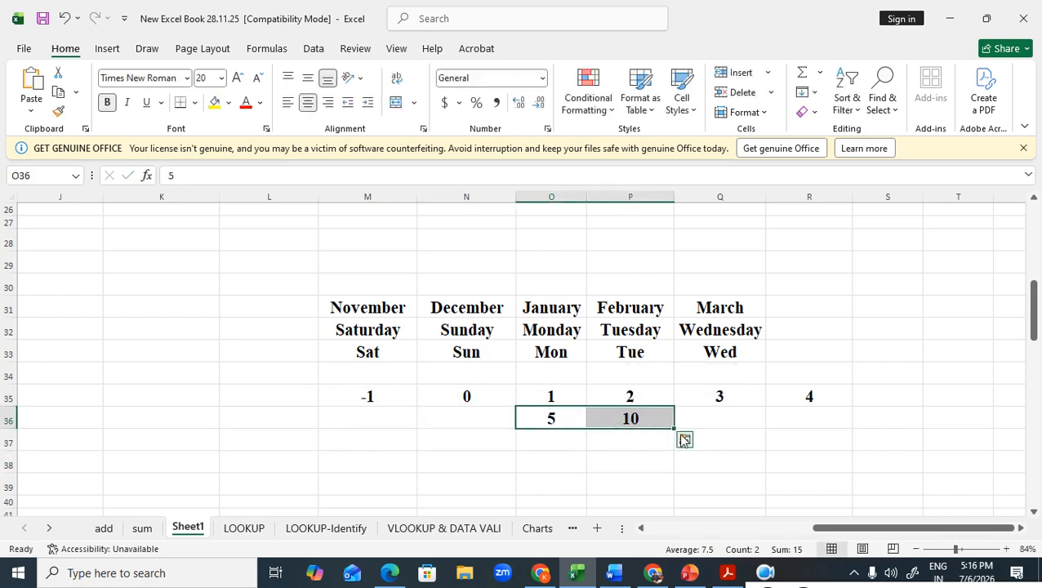
left_click_drag(716, 430, 803, 428)
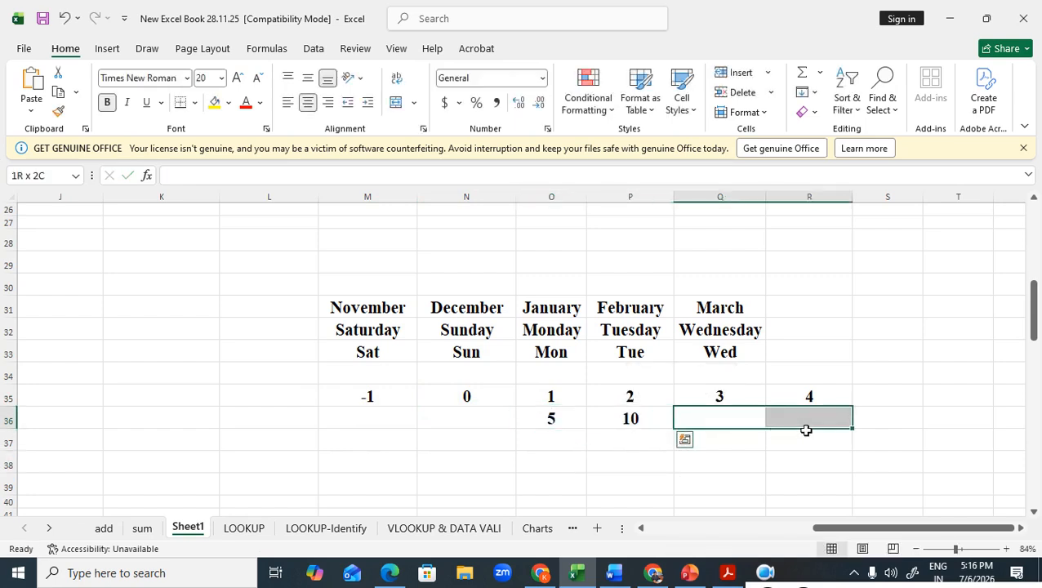
left_click(803, 428)
left_click_drag(565, 431, 841, 434)
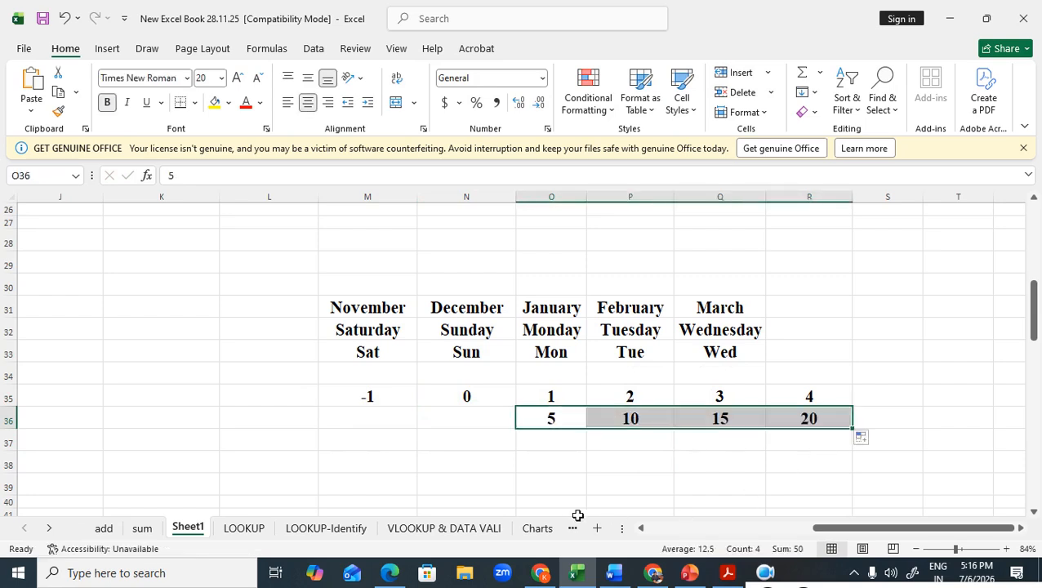
left_click(620, 484)
Autofill the series of fives backward across row 36 from O36:P36 to -5 in M36
left_click(549, 421)
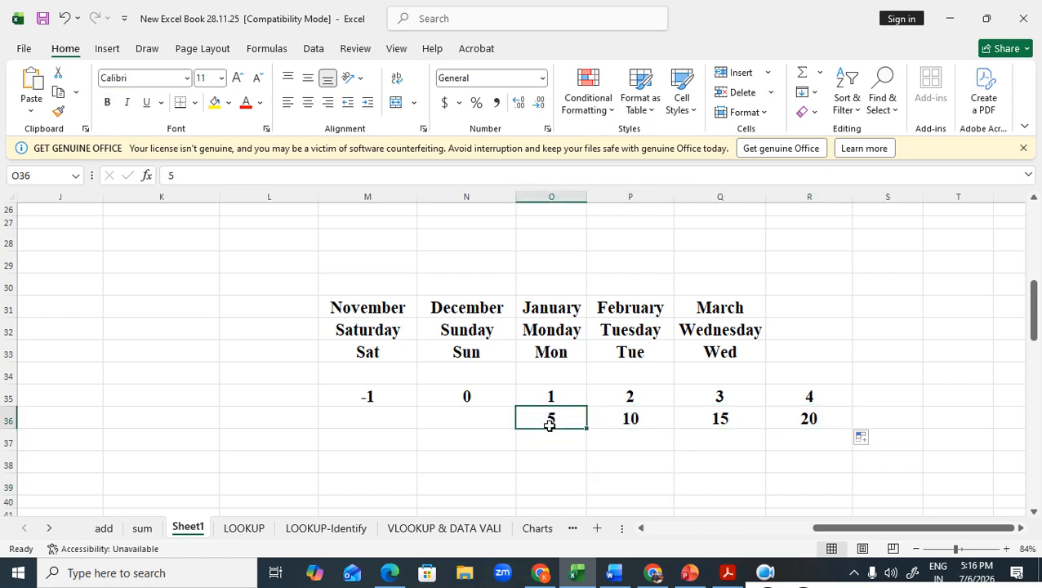
left_click_drag(558, 423, 372, 435)
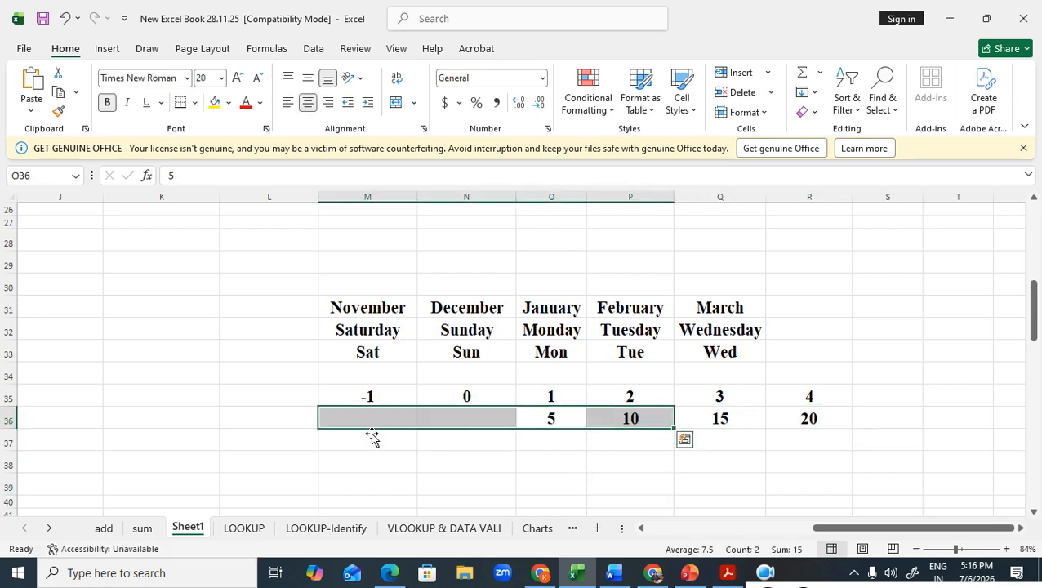
left_click(460, 471)
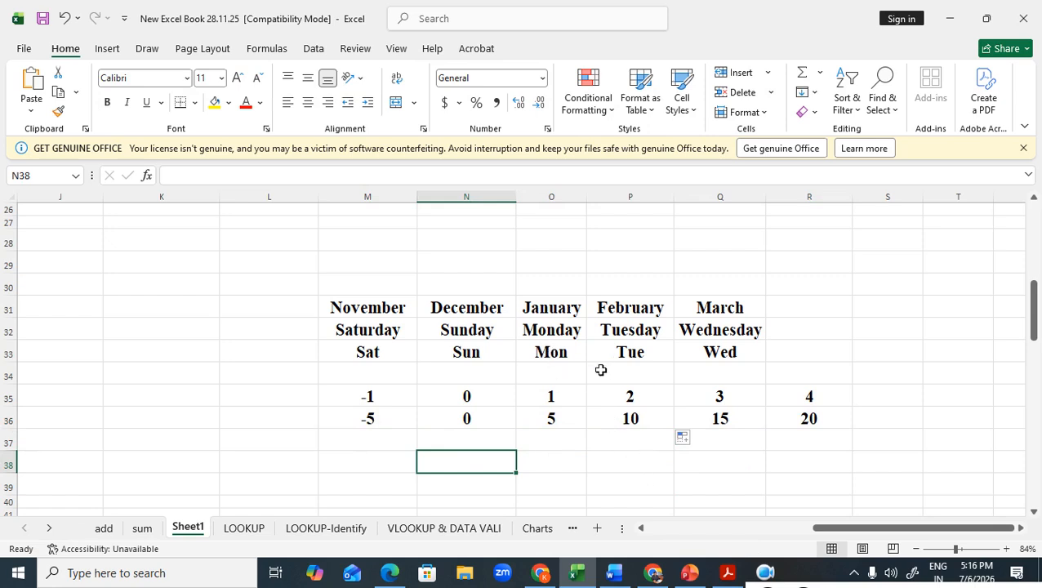
Enter the short month name jan in O30, above January, without accepting the suggested full name
double_click(562, 288)
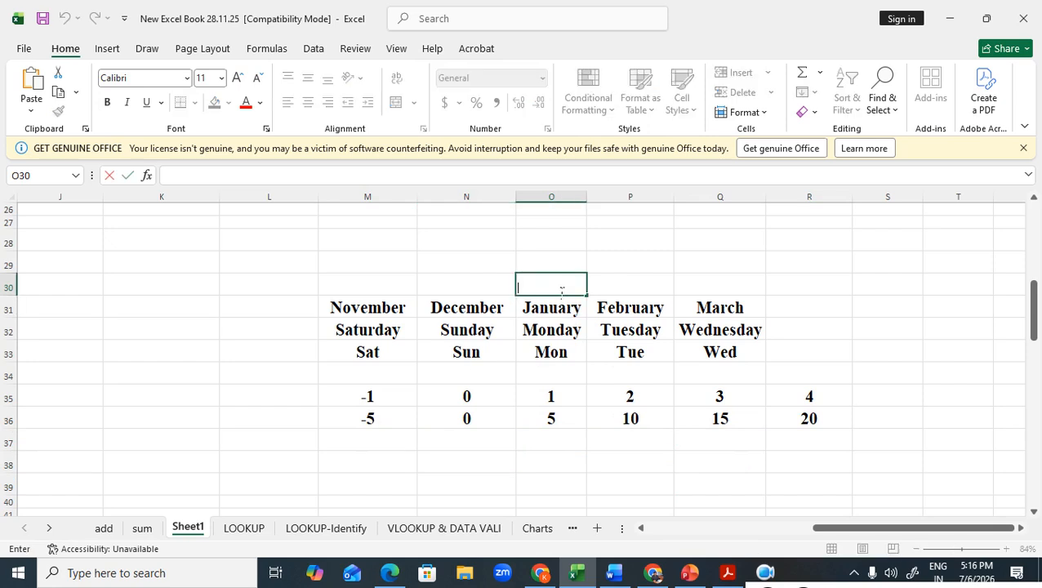
type("j")
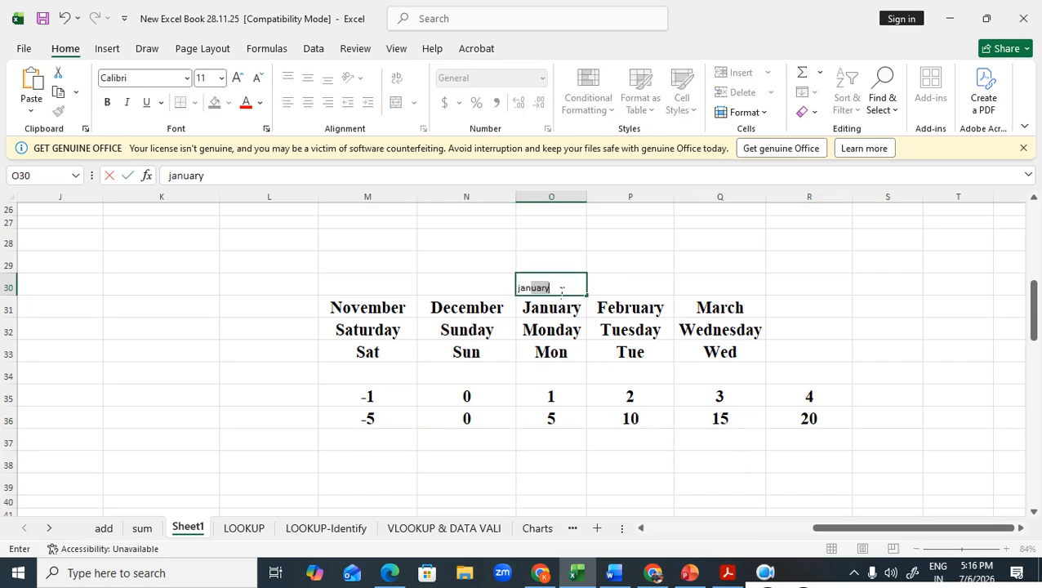
type("an")
key("Delete")
key("Tab")
key("Return")
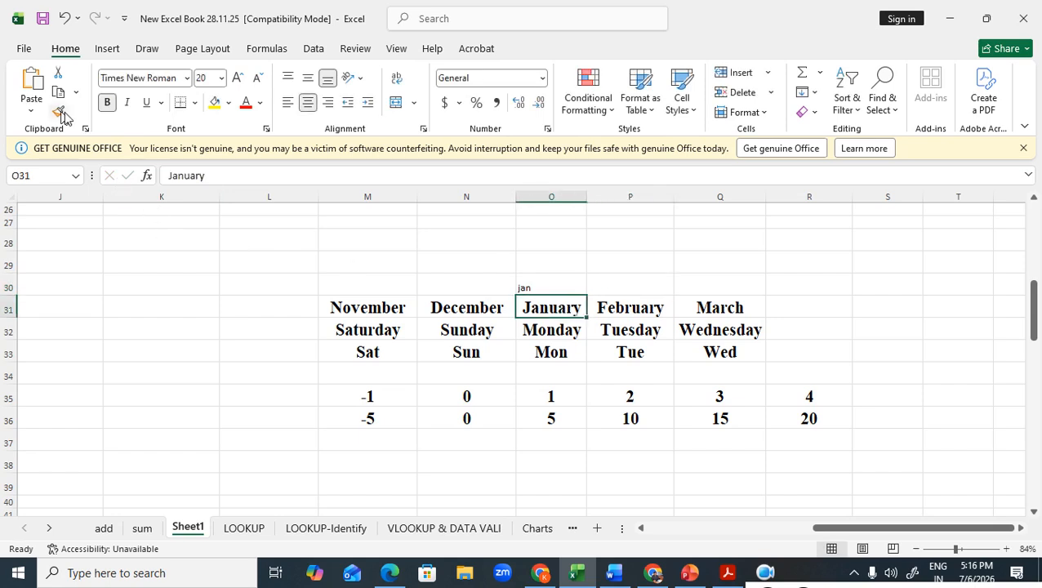
Copy the formatting of the January cell O31 onto the jan cell O30 with Format Painter
left_click(546, 281)
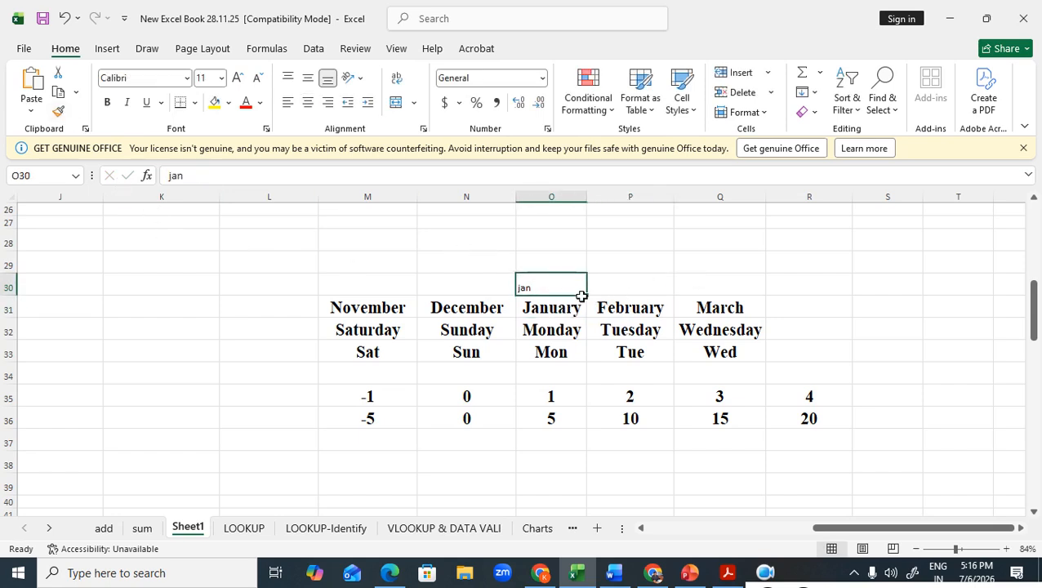
left_click(539, 309)
left_click(58, 111)
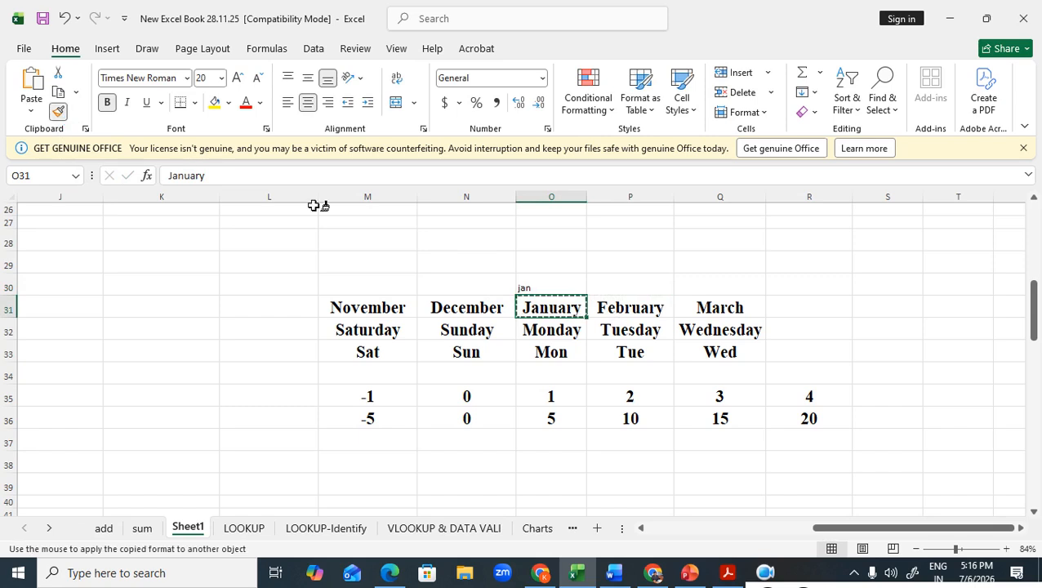
left_click(522, 286)
left_click(702, 283)
Autofill the short months in row 30 from jan in O30 forward to mar in Q30 and backward to nov in M30
left_click(549, 290)
left_click_drag(589, 300, 725, 308)
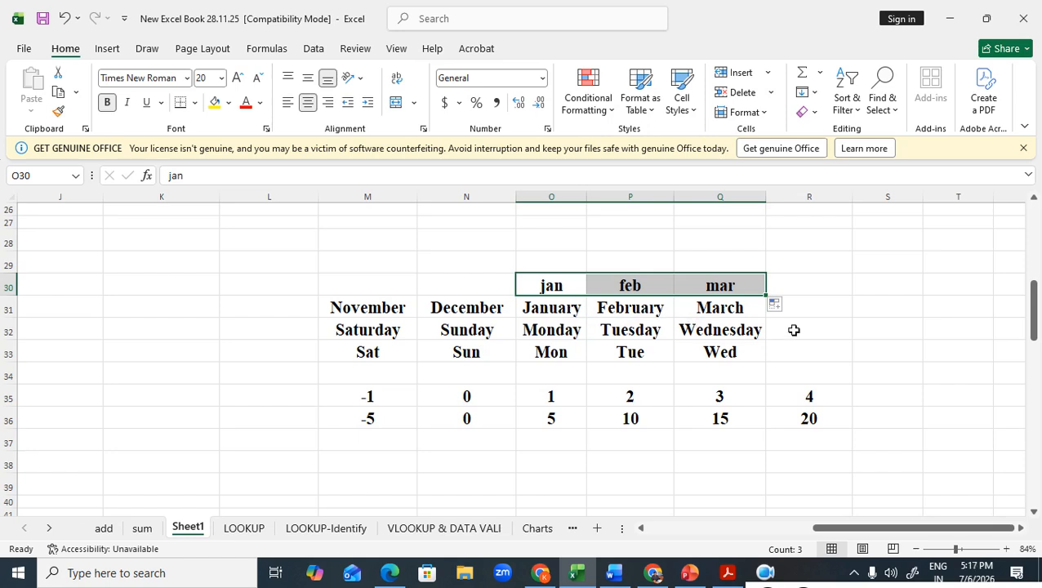
left_click(847, 310)
left_click(550, 283)
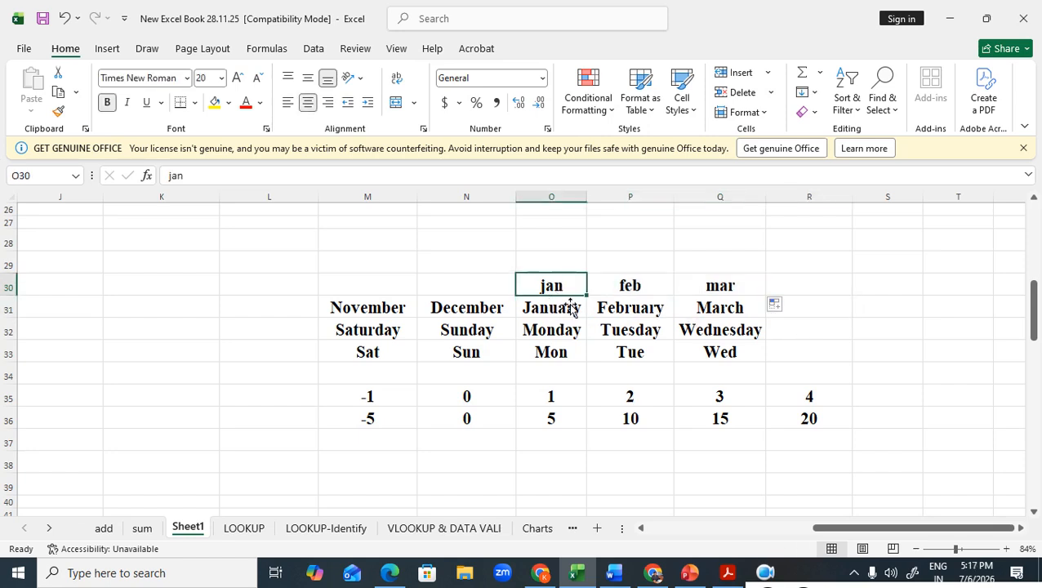
left_click_drag(593, 301, 330, 292)
left_click(808, 314)
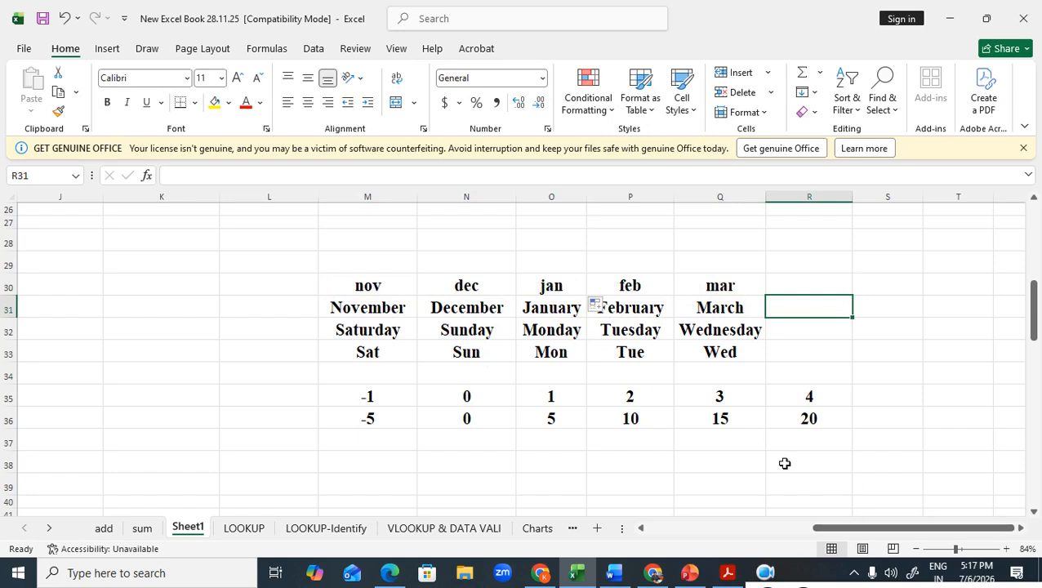
Enlarge the font of the custom list instructions in E42 to size 20
left_click_drag(841, 529, 645, 528)
scroll(573, 463, "down", 2)
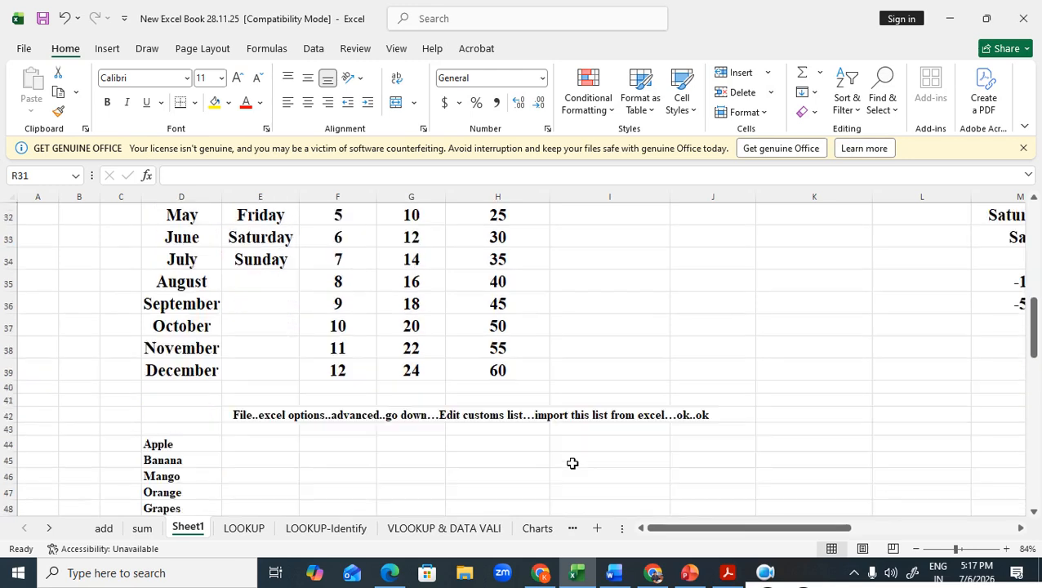
scroll(573, 463, "down", 1)
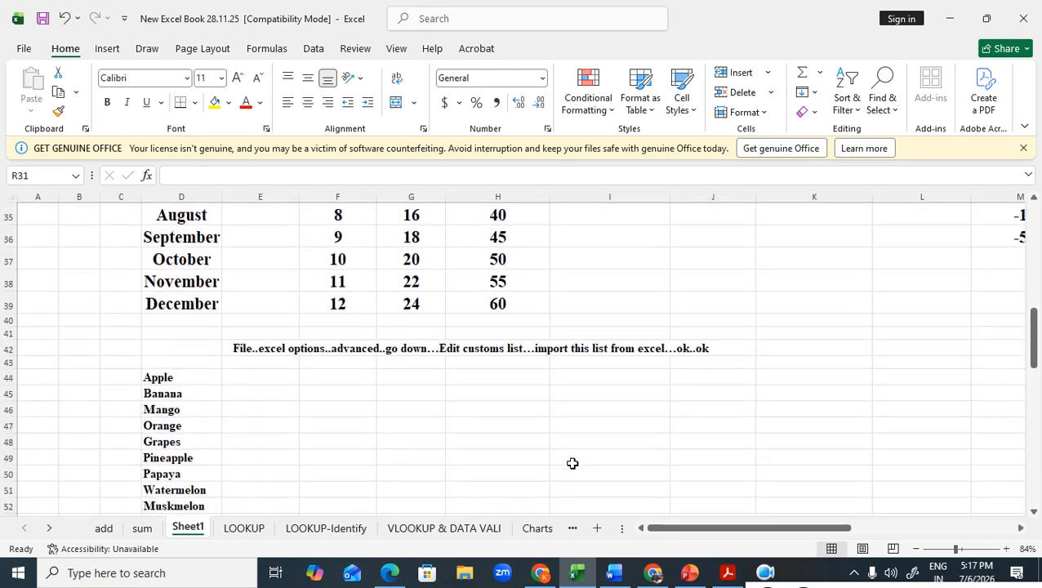
left_click(274, 351)
left_click(235, 78)
left_click(234, 78)
left_click(235, 77)
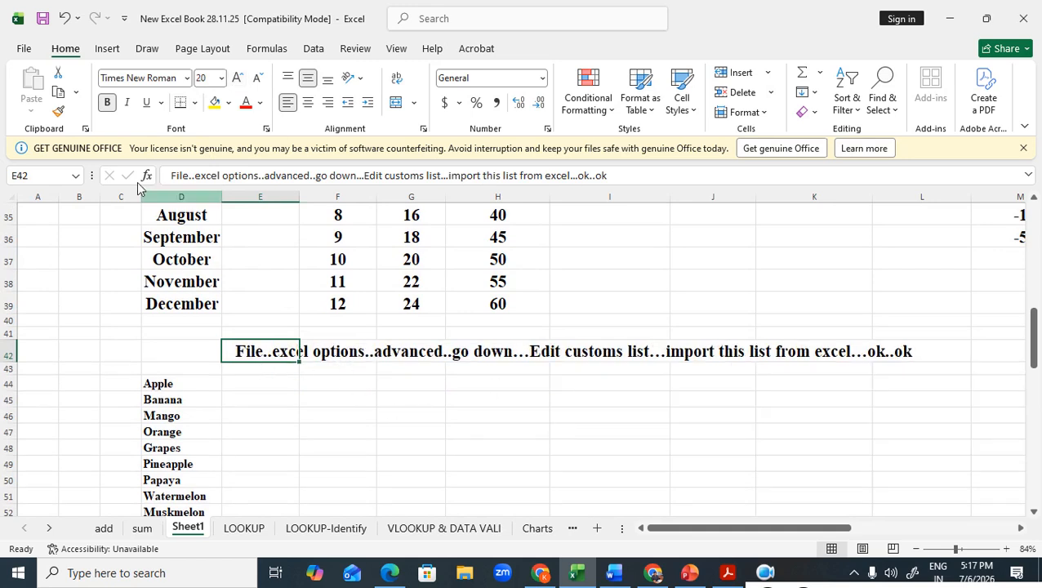
Delete the existing fruit list beginning Apple, Banana, Mango from the custom lists in Excel's advanced options
left_click(24, 52)
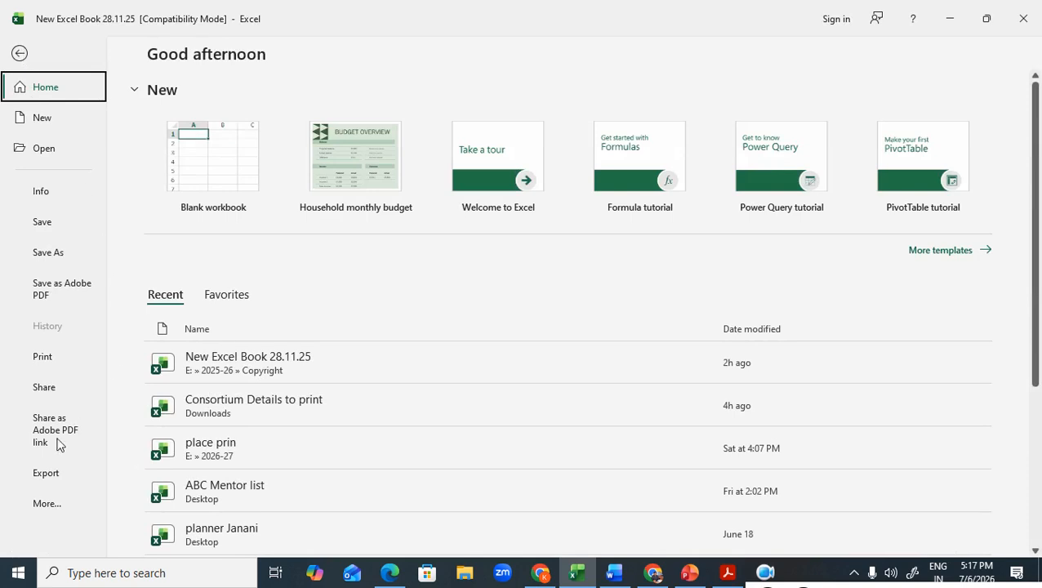
left_click(45, 507)
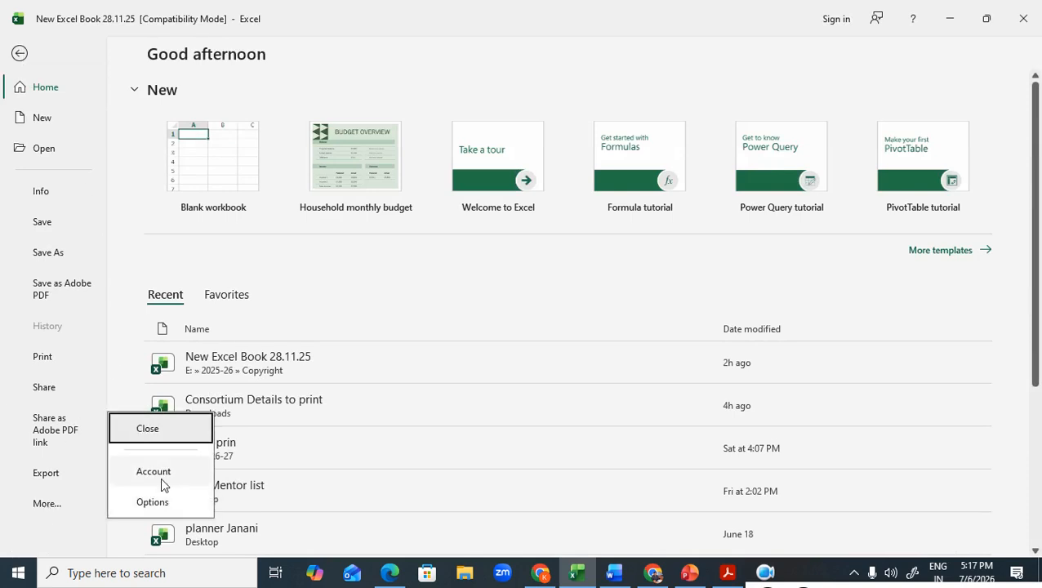
left_click(161, 510)
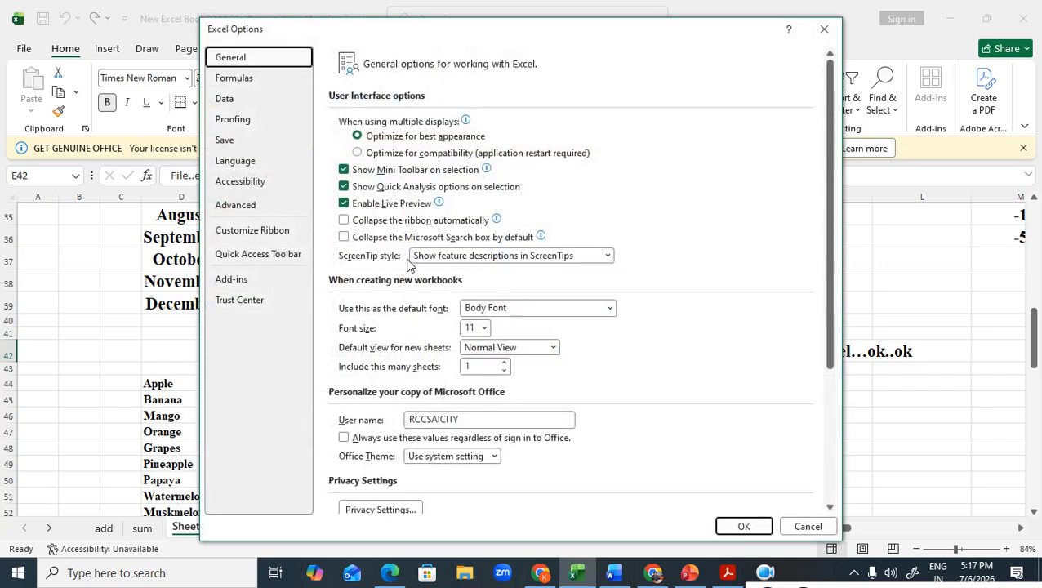
left_click(259, 209)
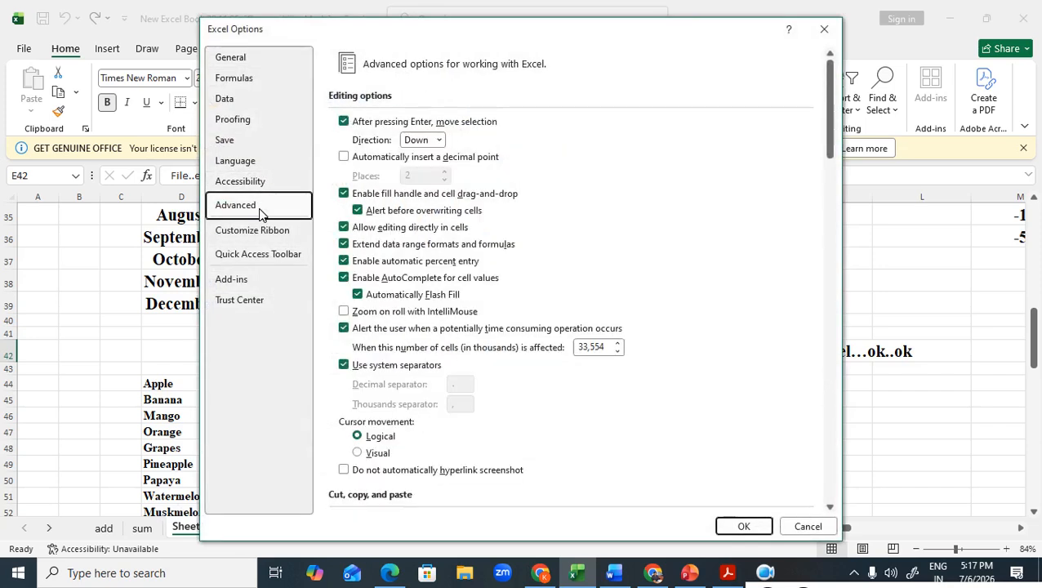
left_click_drag(823, 96, 845, 429)
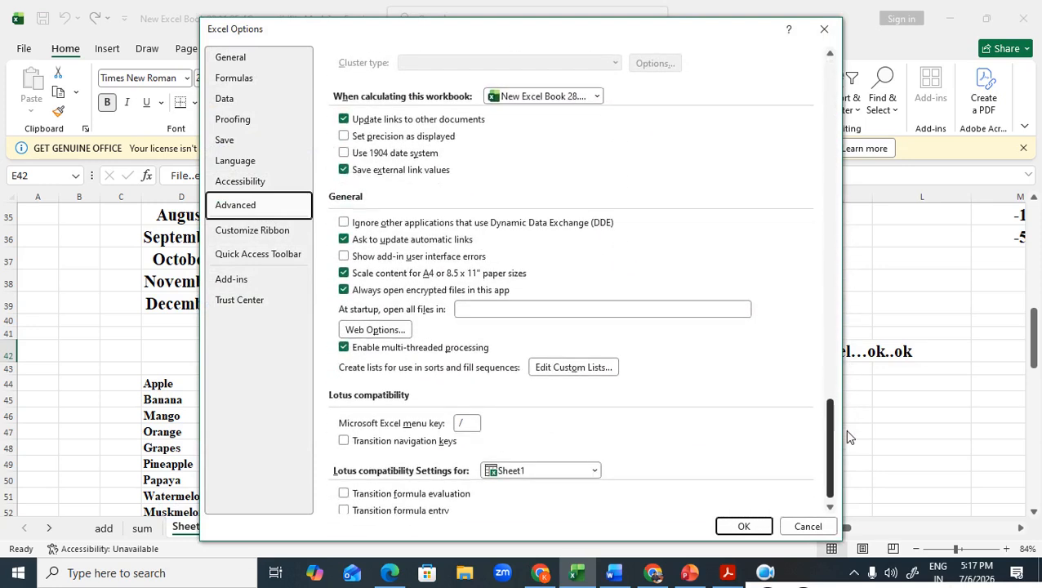
left_click(570, 353)
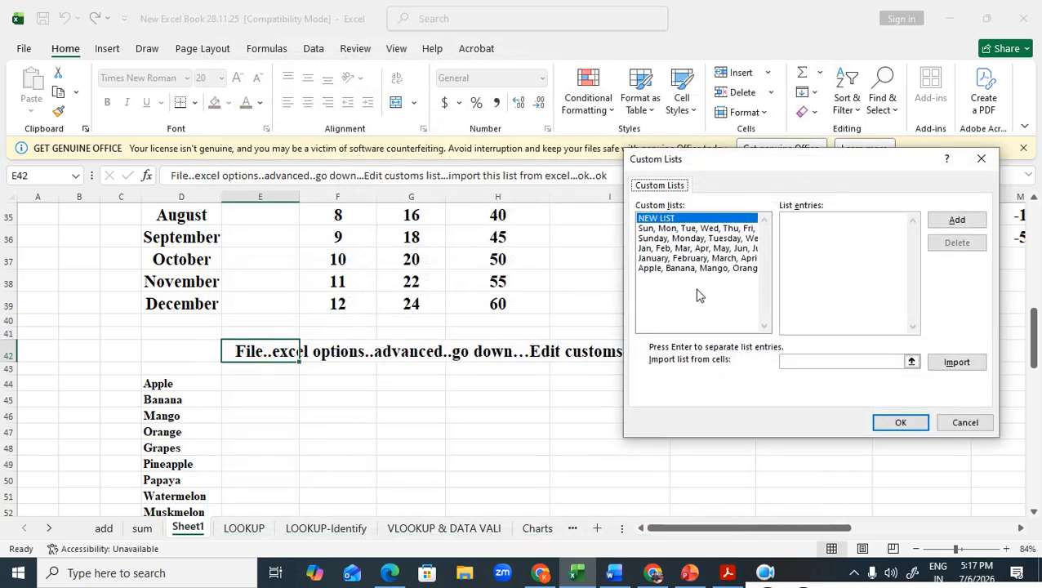
left_click(673, 269)
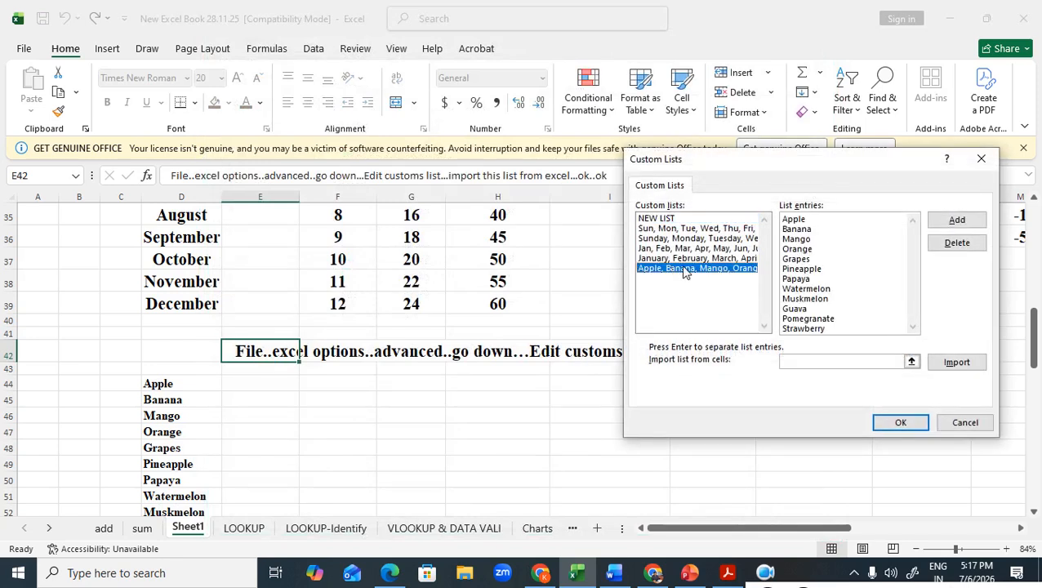
left_click(956, 243)
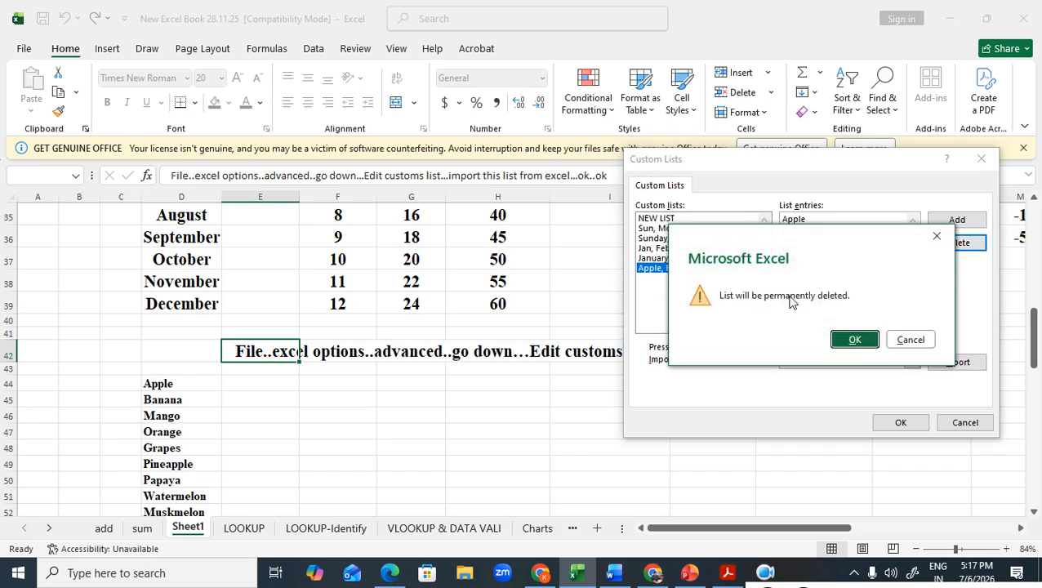
left_click(855, 340)
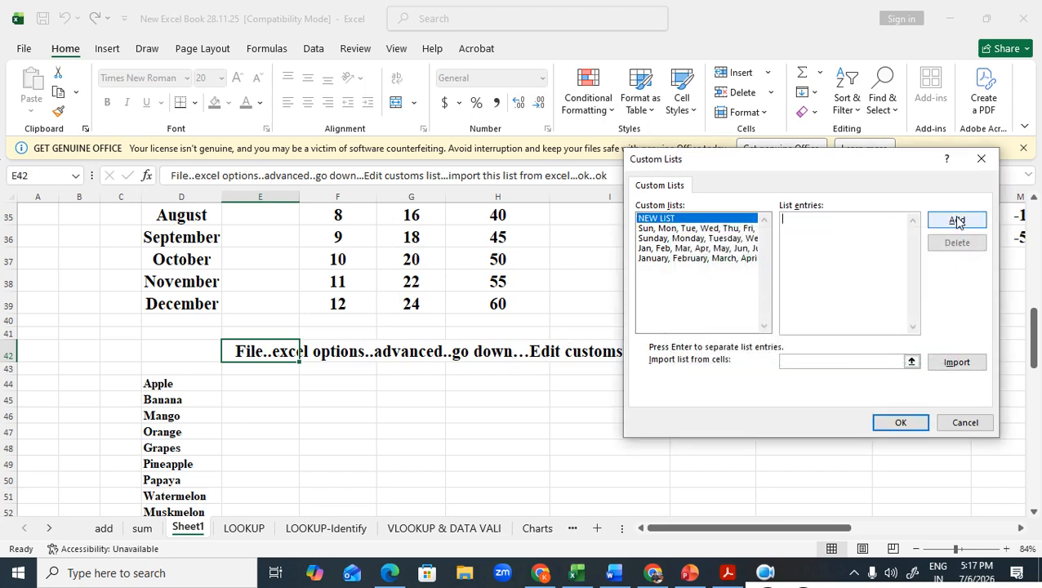
Try to import the fruit names from D44 downward as a new custom list
left_click(912, 361)
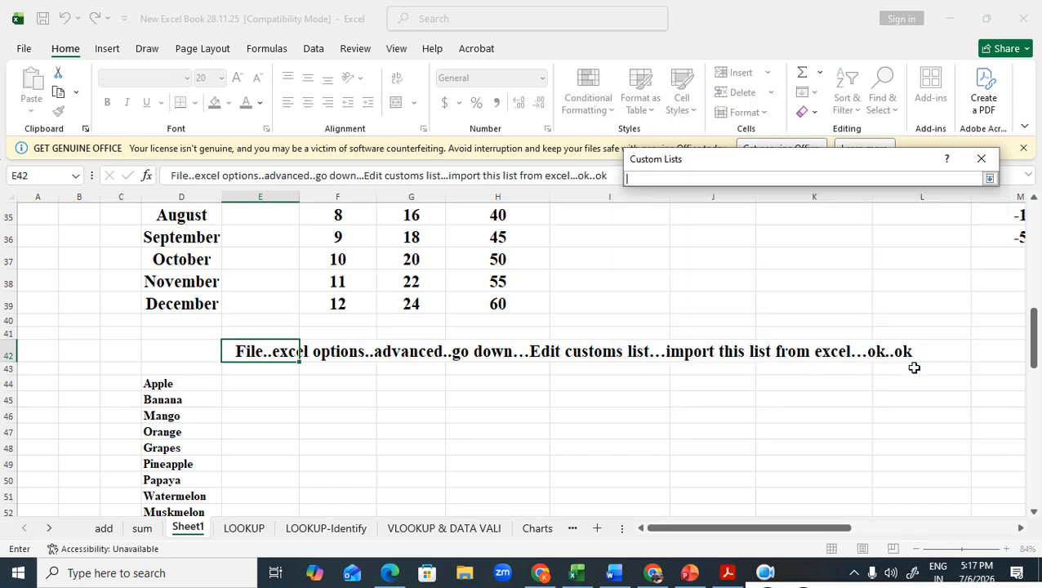
left_click(158, 386)
left_click_drag(159, 385, 184, 469)
left_click(989, 178)
left_click(901, 423)
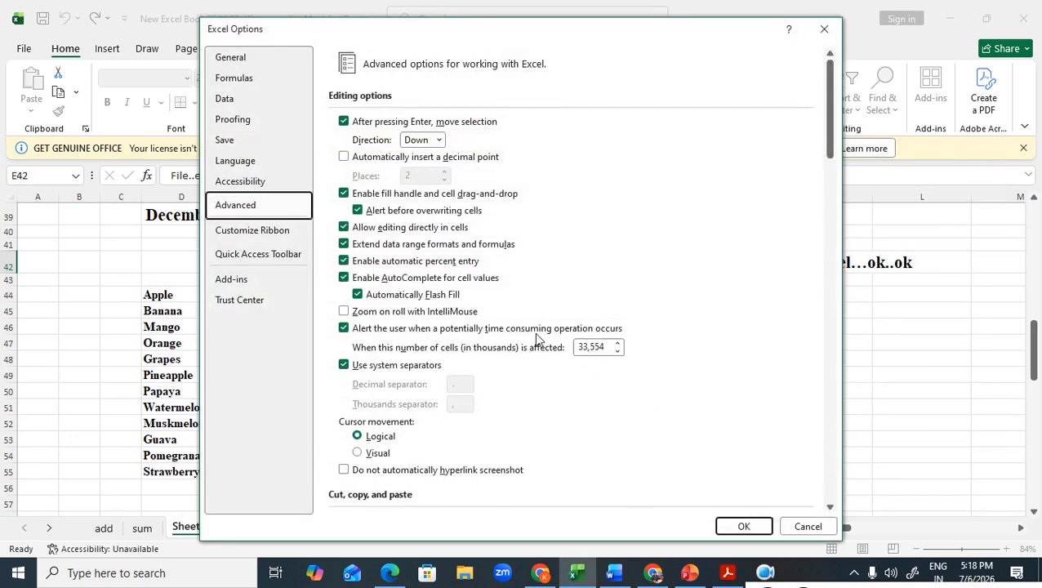
Import the fruit names in D44:D55 as a new custom list through the advanced options
scroll(798, 419, "down", 20)
scroll(799, 418, "down", 5)
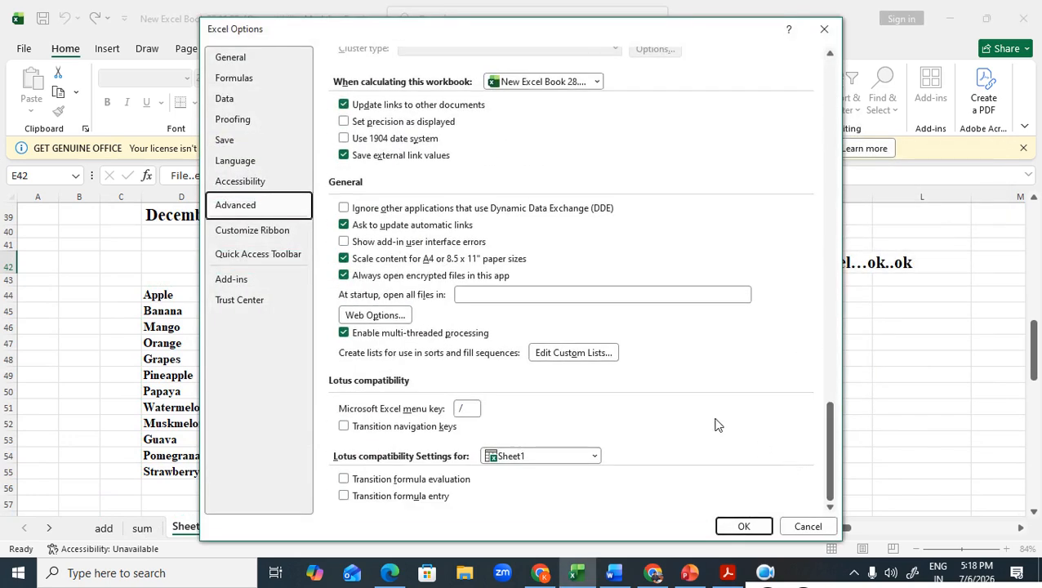
left_click(583, 360)
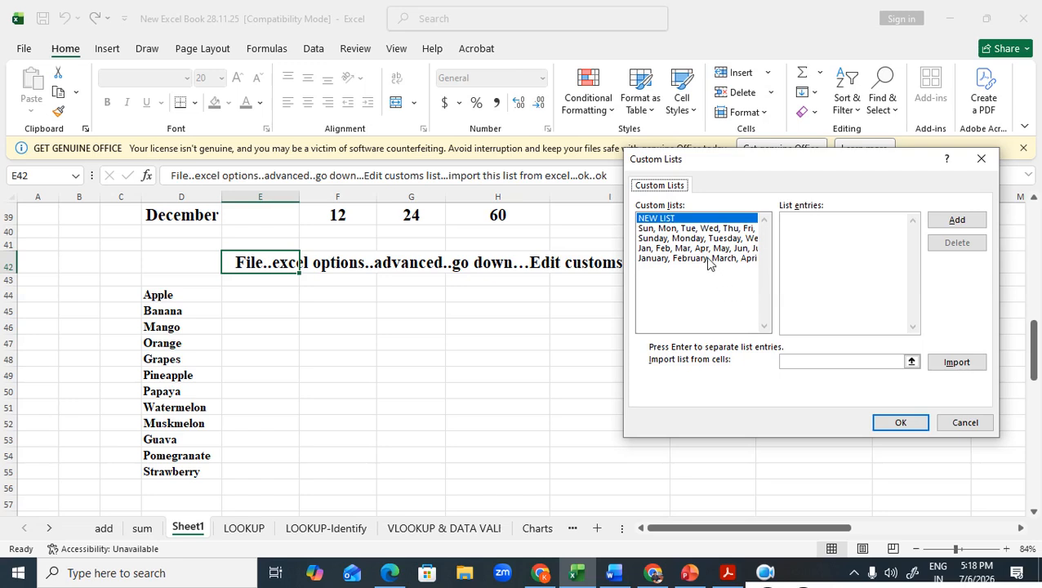
left_click(820, 291)
left_click(912, 362)
left_click_drag(167, 296, 172, 472)
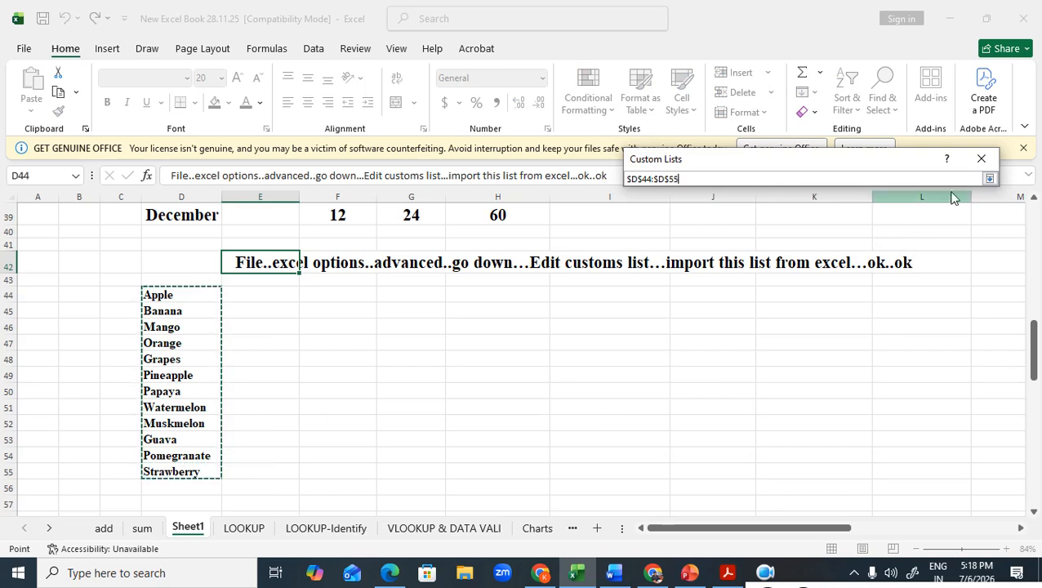
left_click(990, 179)
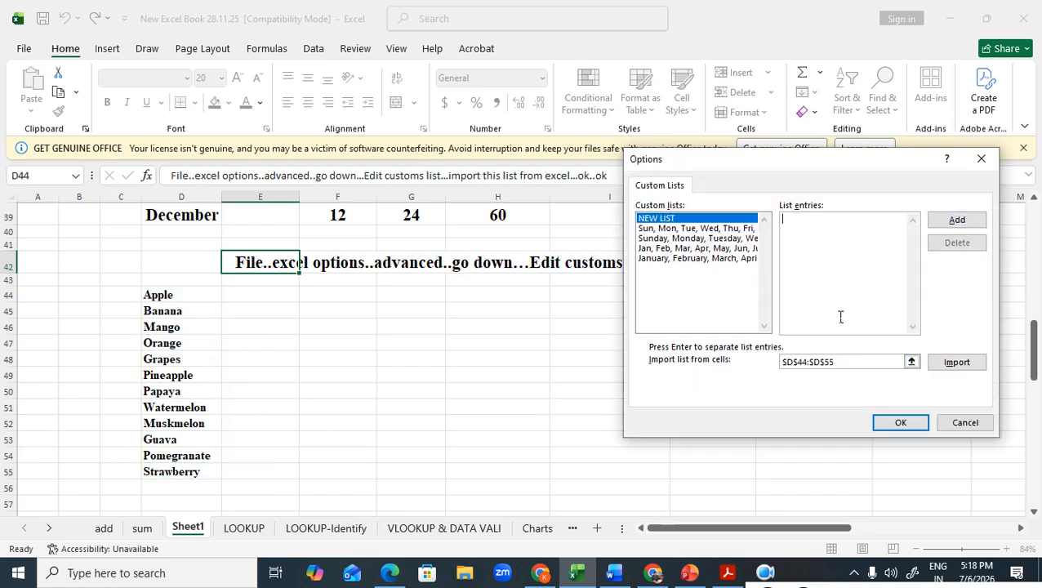
left_click(970, 362)
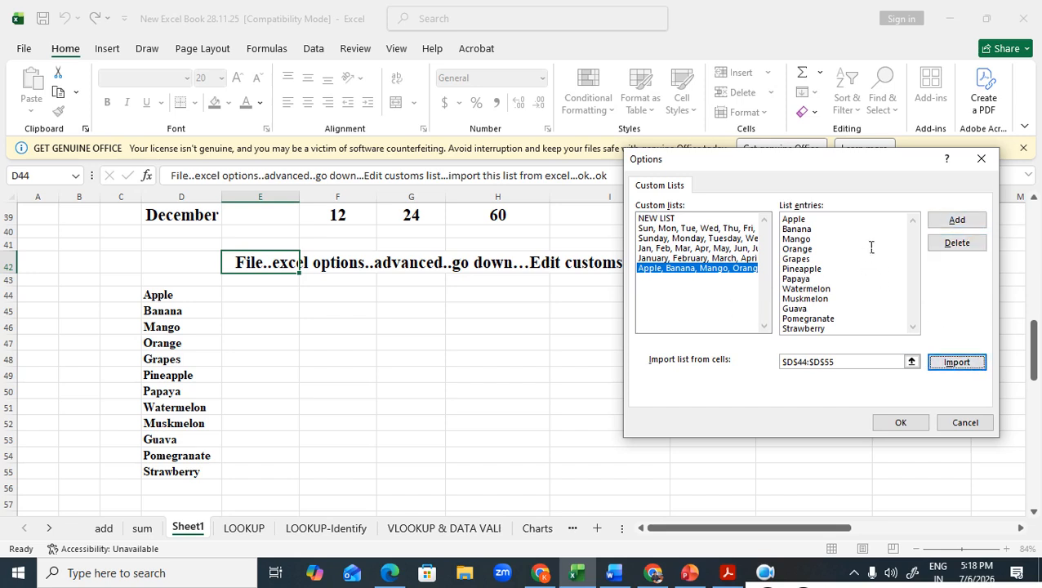
Check the entries of the weekday, month and fruit lists, and accept the custom lists and Excel options
left_click(678, 228)
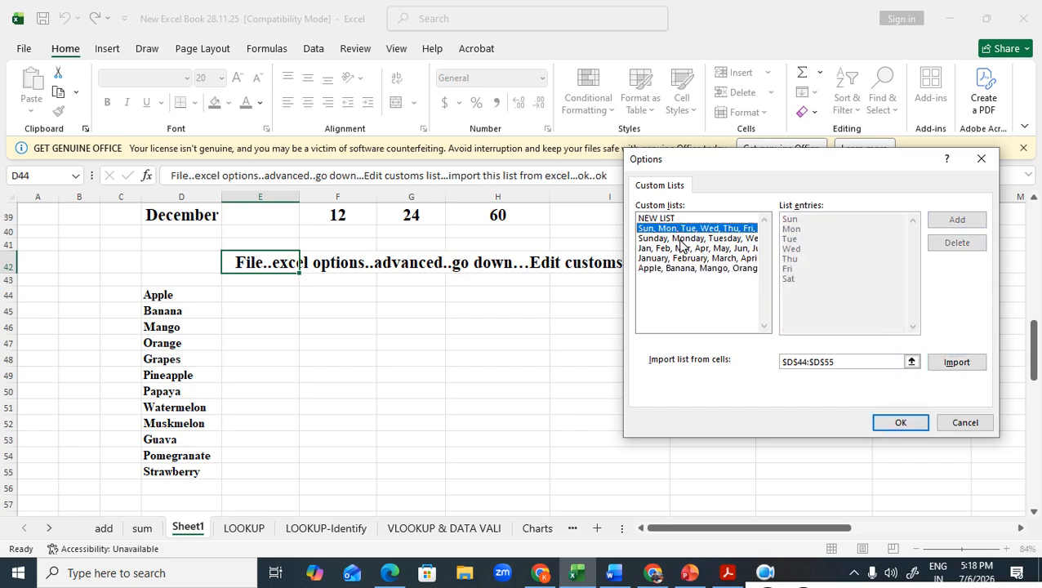
left_click(682, 238)
left_click(684, 249)
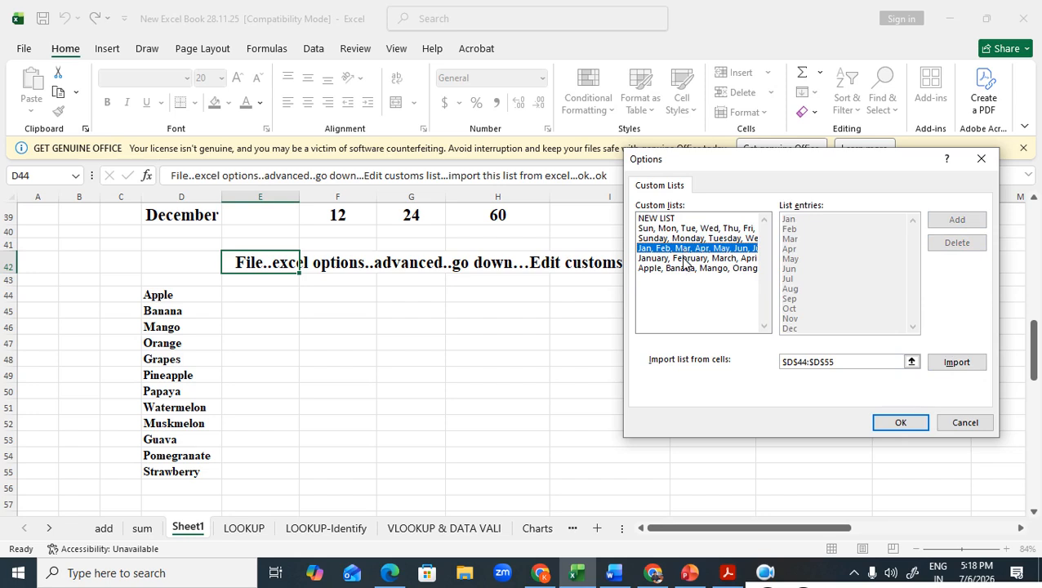
left_click(684, 258)
left_click(683, 270)
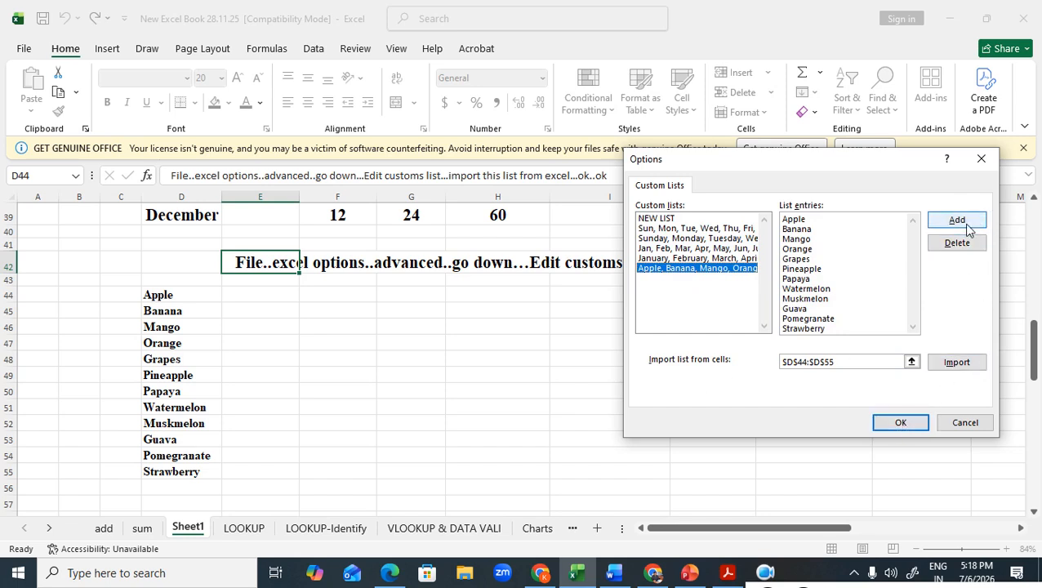
left_click(904, 429)
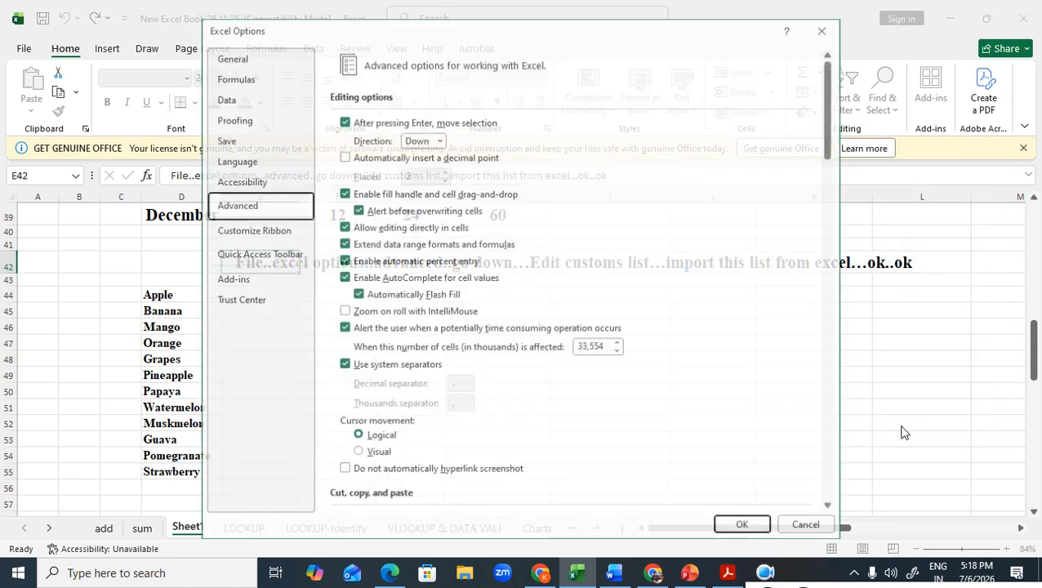
left_click(743, 527)
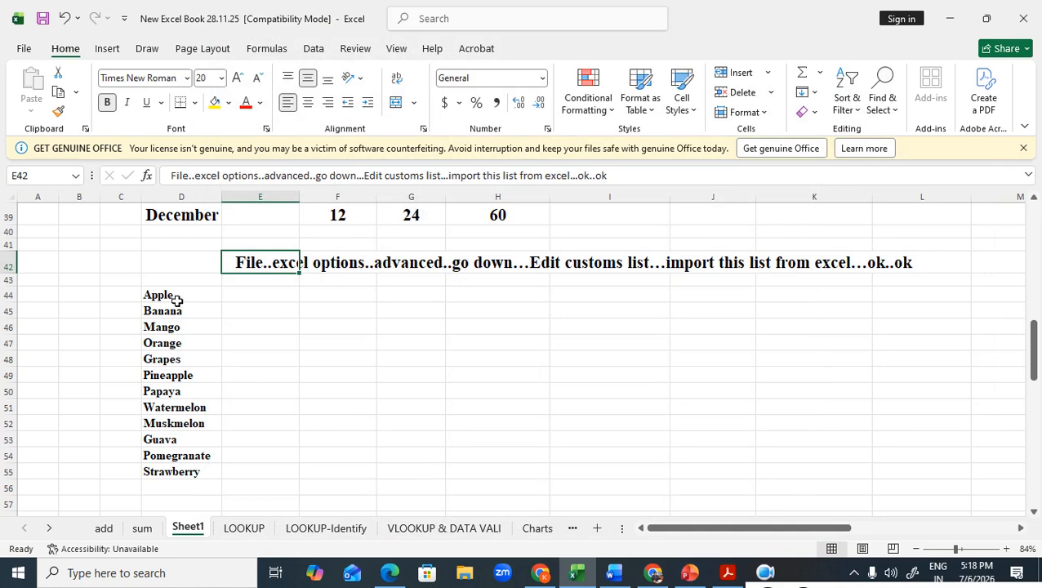
Clear the custom list instructions from E42 and enter apple in F44
key("Delete")
left_click(272, 294)
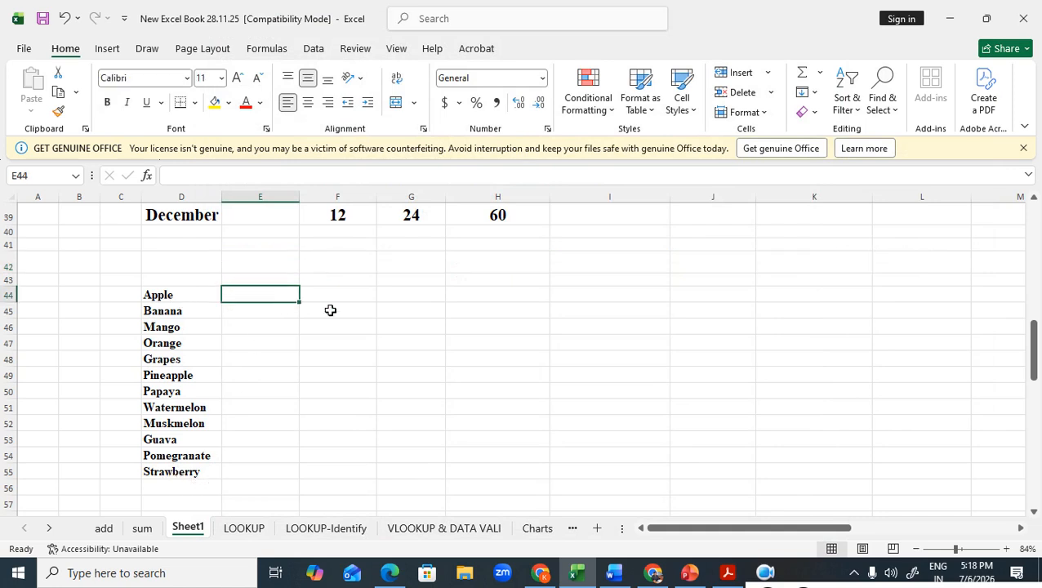
left_click(353, 295)
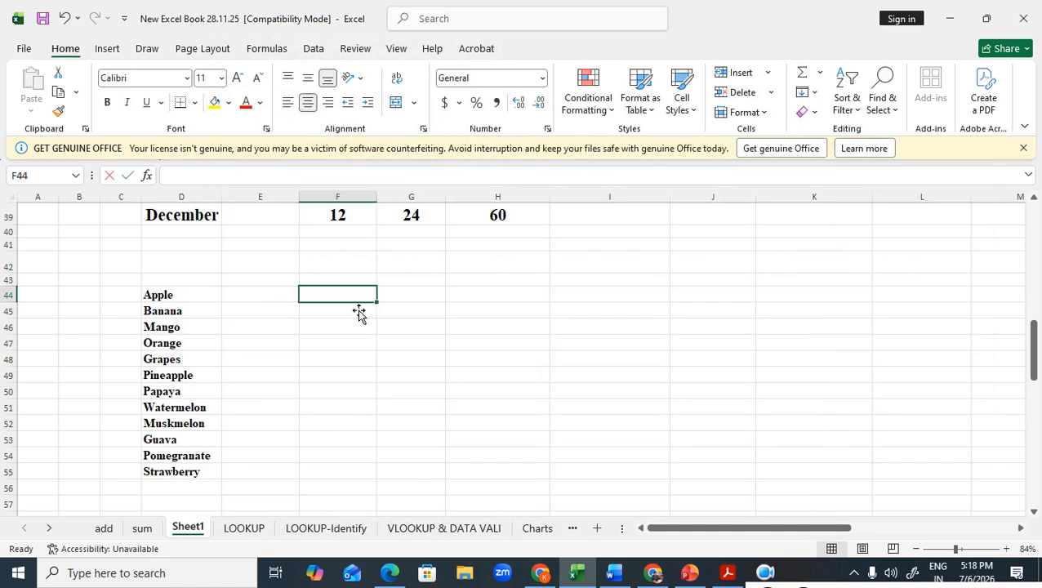
type("appl")
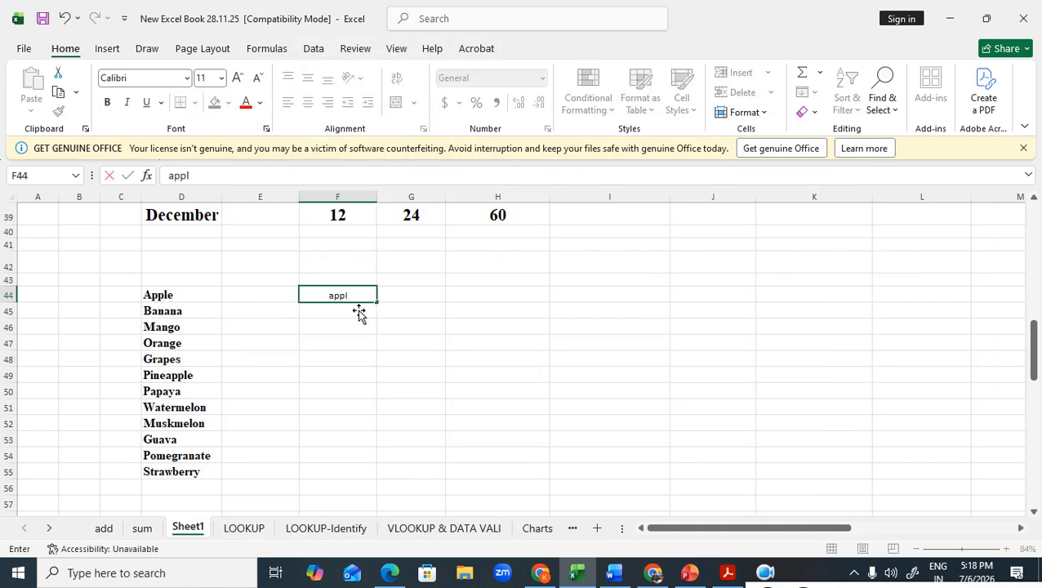
type("e")
key("Return")
left_click(449, 328)
Copy the formatting of the Apple cell D44 onto F44 with Format Painter
left_click(147, 296)
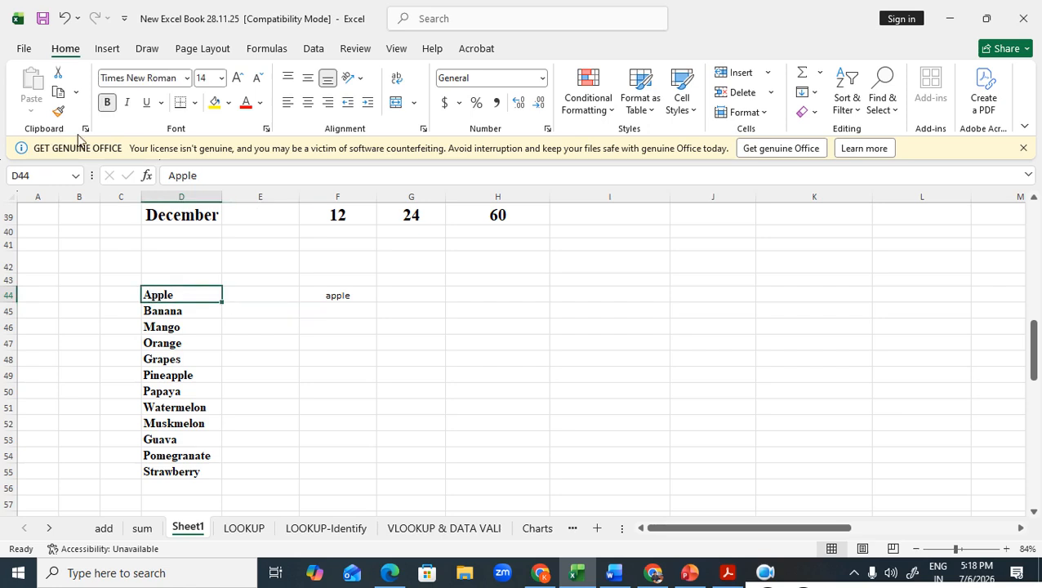
left_click(58, 111)
left_click(337, 296)
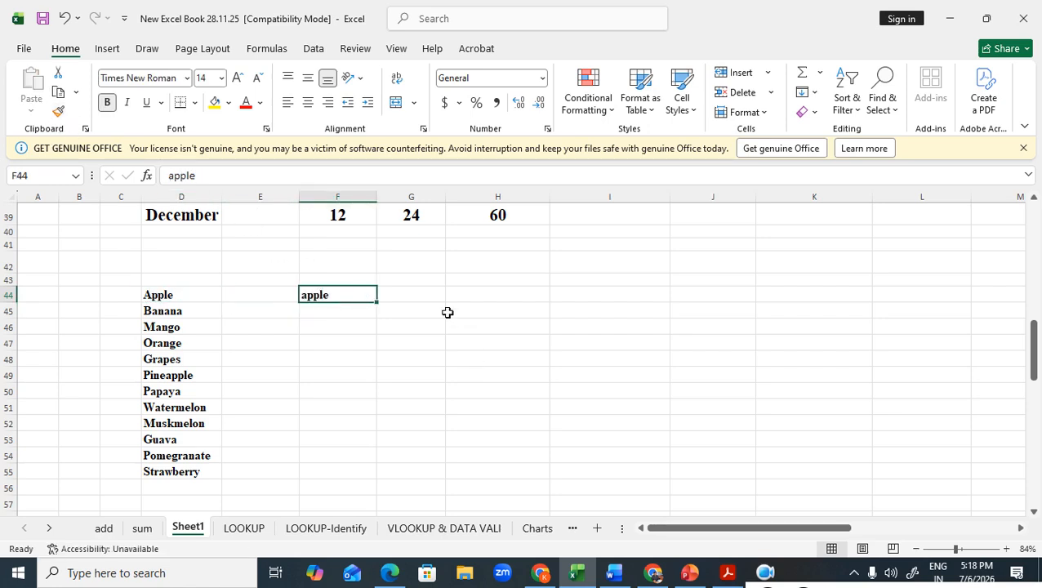
Capitalize the first letter of the fruit name in F44 so it reads Apple
double_click(309, 294)
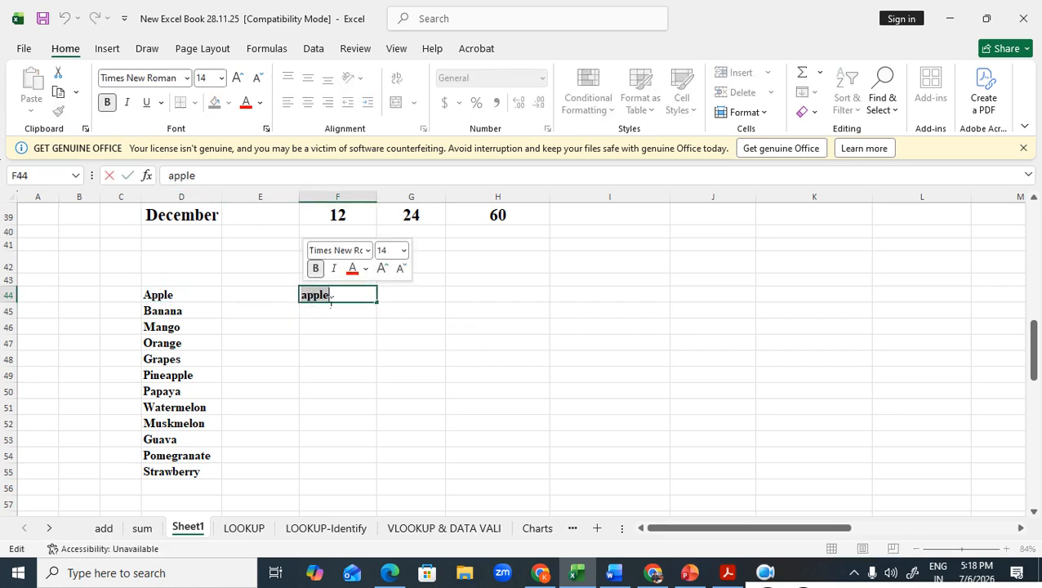
left_click(340, 301)
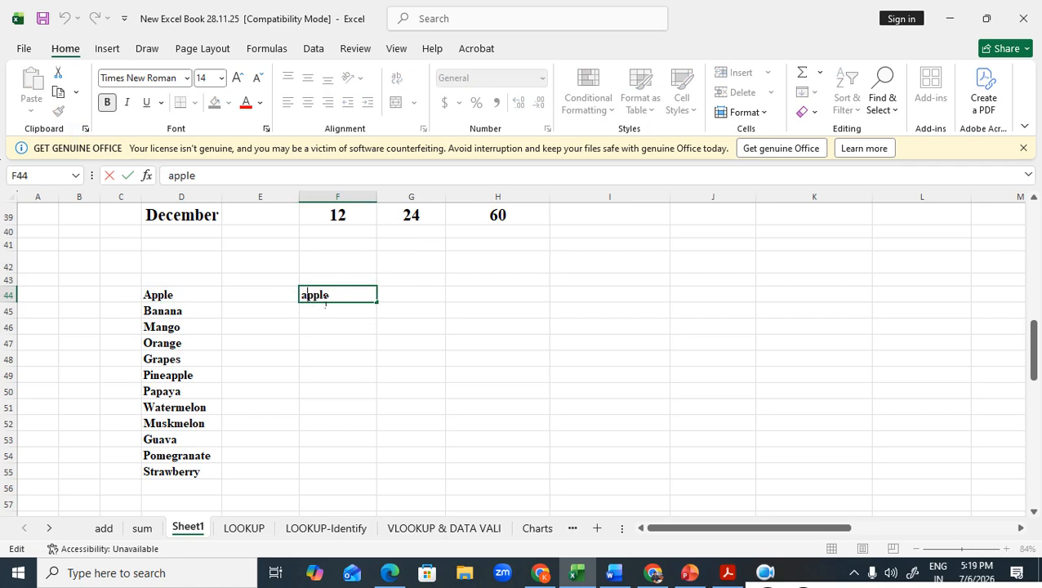
key("BackSpace")
type("A")
left_click(458, 341)
Autofill the fruit list from Apple in F44 down to Strawberry in F55
double_click(342, 297)
left_click_drag(380, 310, 370, 487)
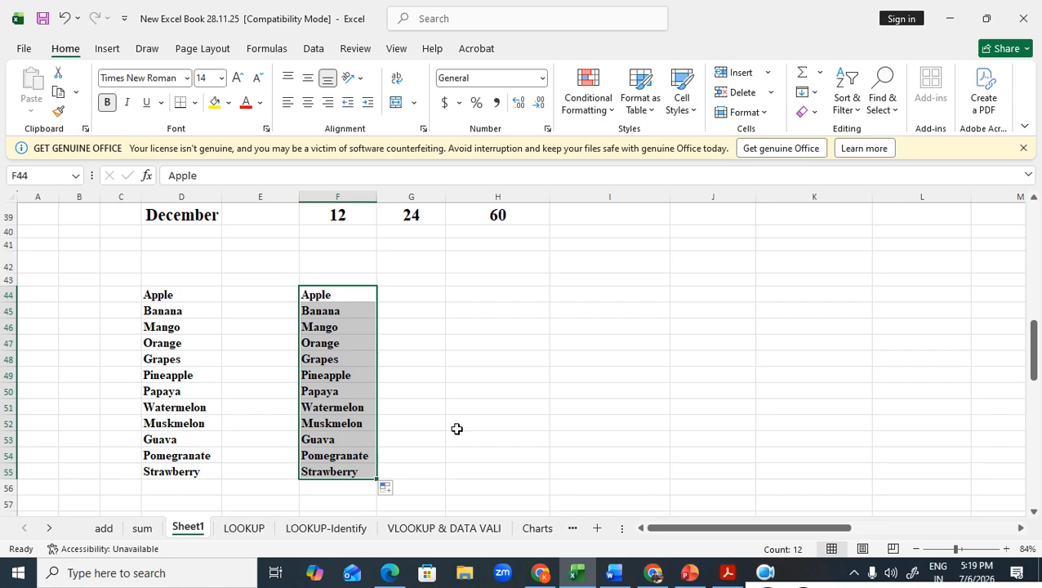
left_click(429, 297)
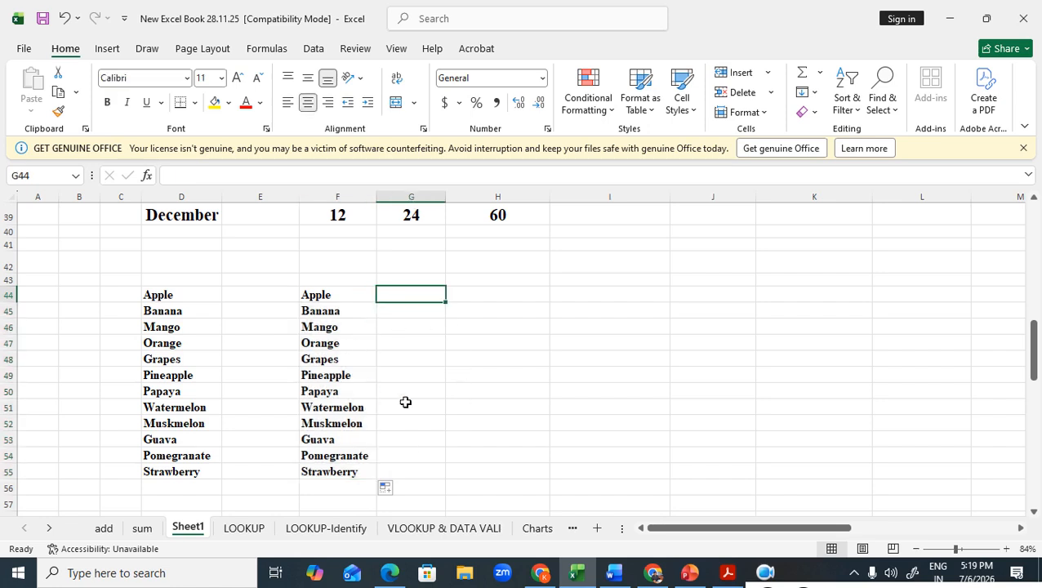
Review the autofilled month, weekday, number and fruit series across Sheet1, including the horizontal series in rows 30 to 36
scroll(478, 416, "up", 5)
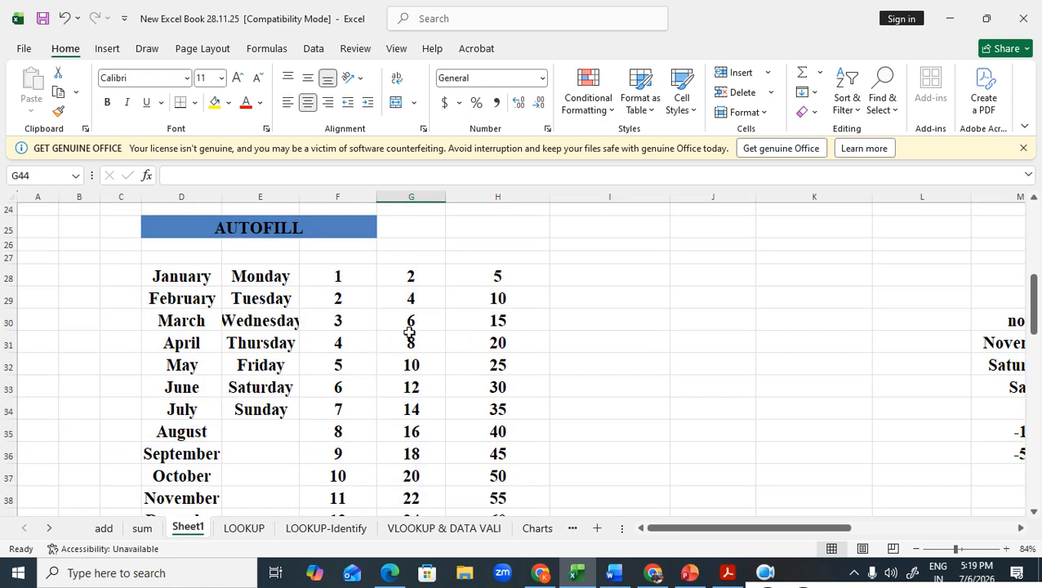
left_click_drag(698, 527, 650, 522)
scroll(784, 434, "down", 3)
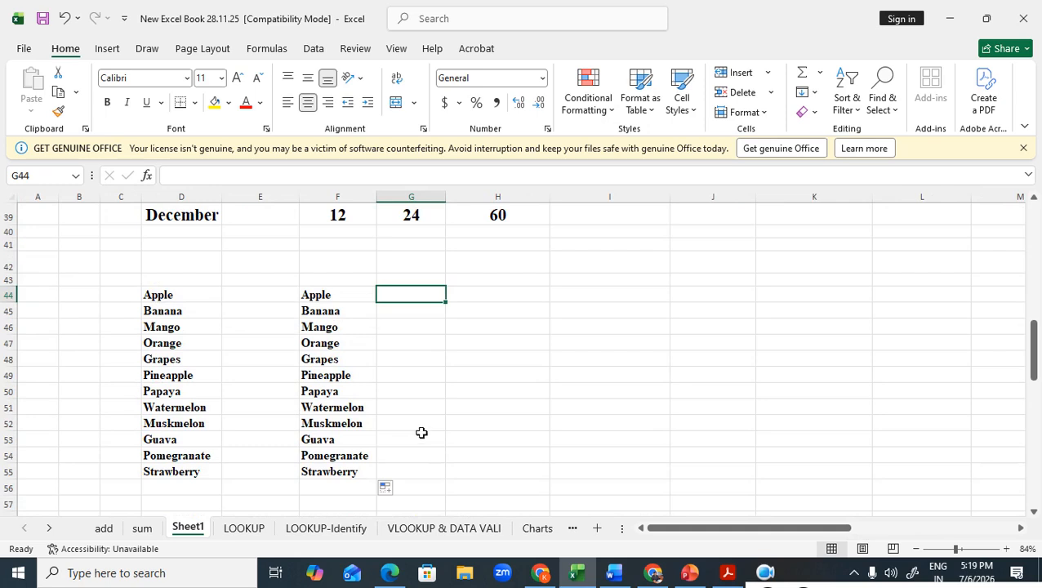
left_click_drag(738, 528, 780, 528)
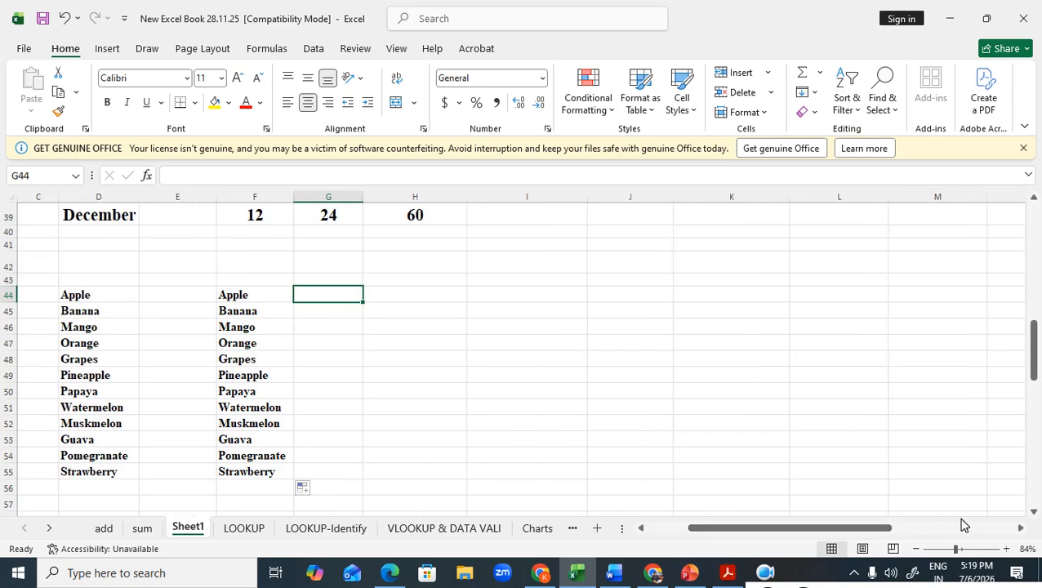
left_click_drag(892, 527, 796, 530)
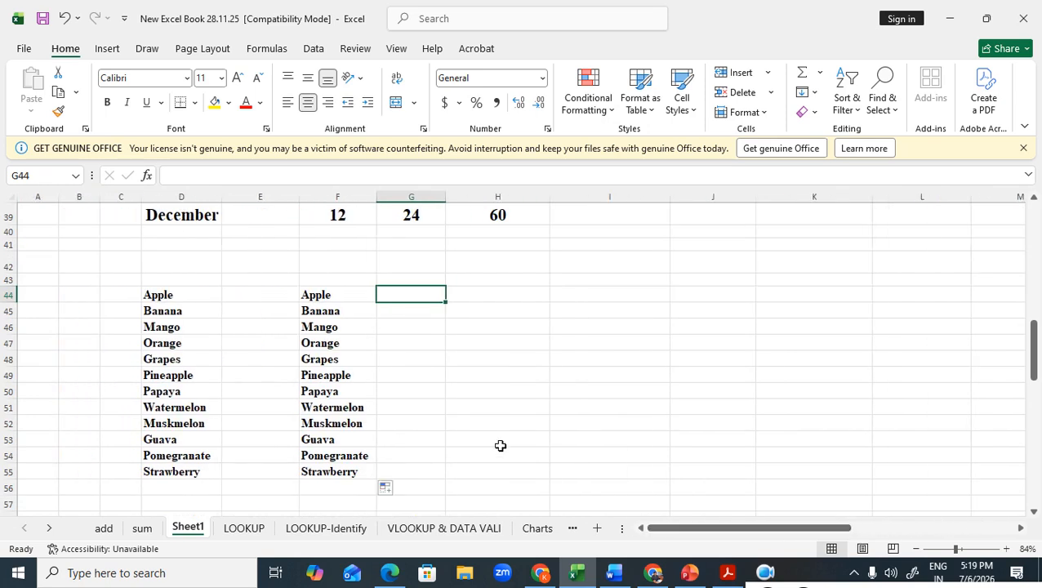
scroll(498, 393, "up", 2)
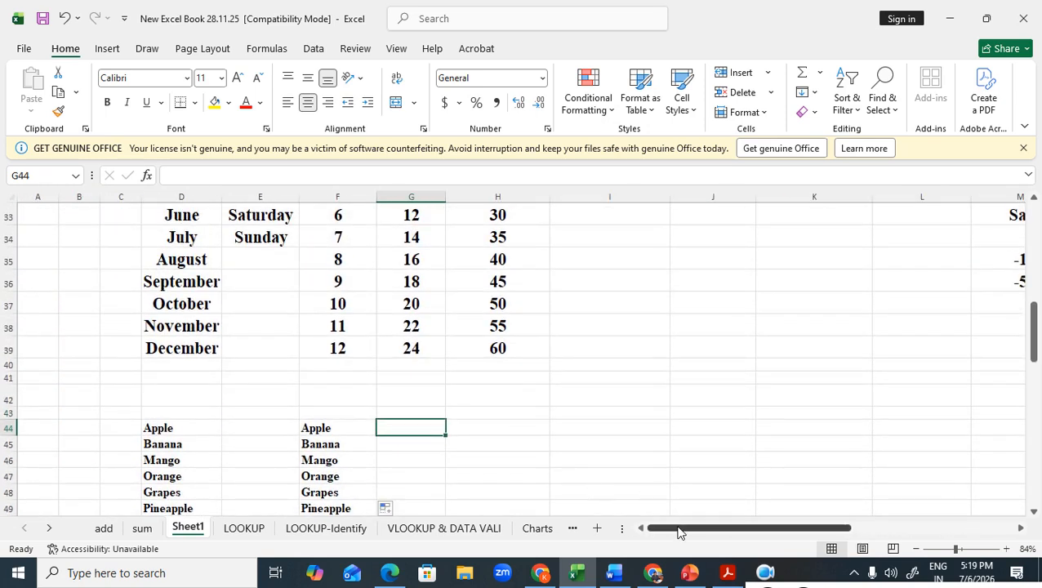
left_click_drag(679, 528, 827, 524)
scroll(805, 428, "right", 1)
scroll(804, 428, "up", 3)
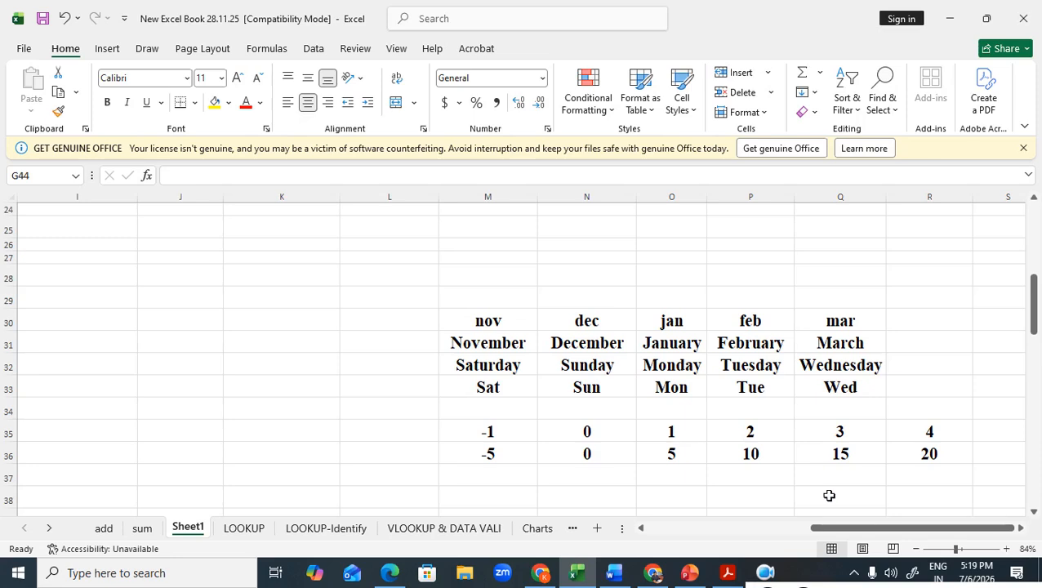